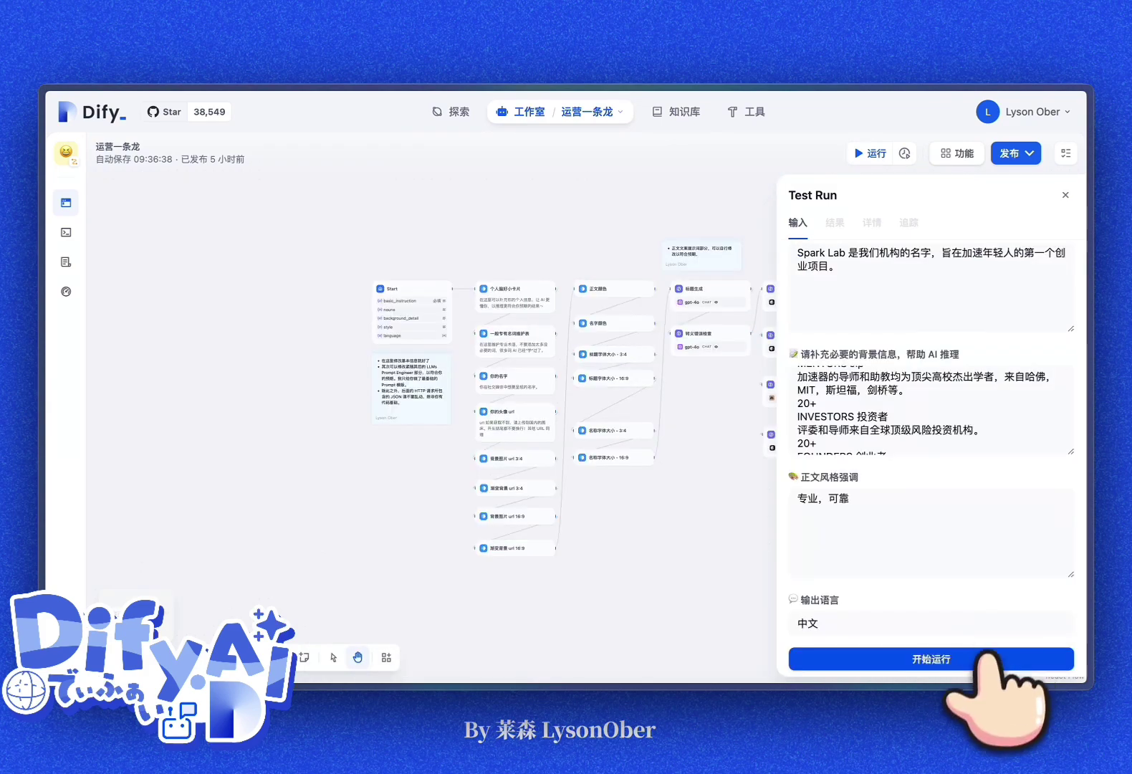
Start the test run with the filled-in Spark Lab inputs and follow the workflow's progress through to its end node
left_click(988, 659)
scroll(437, 473, "down", 2)
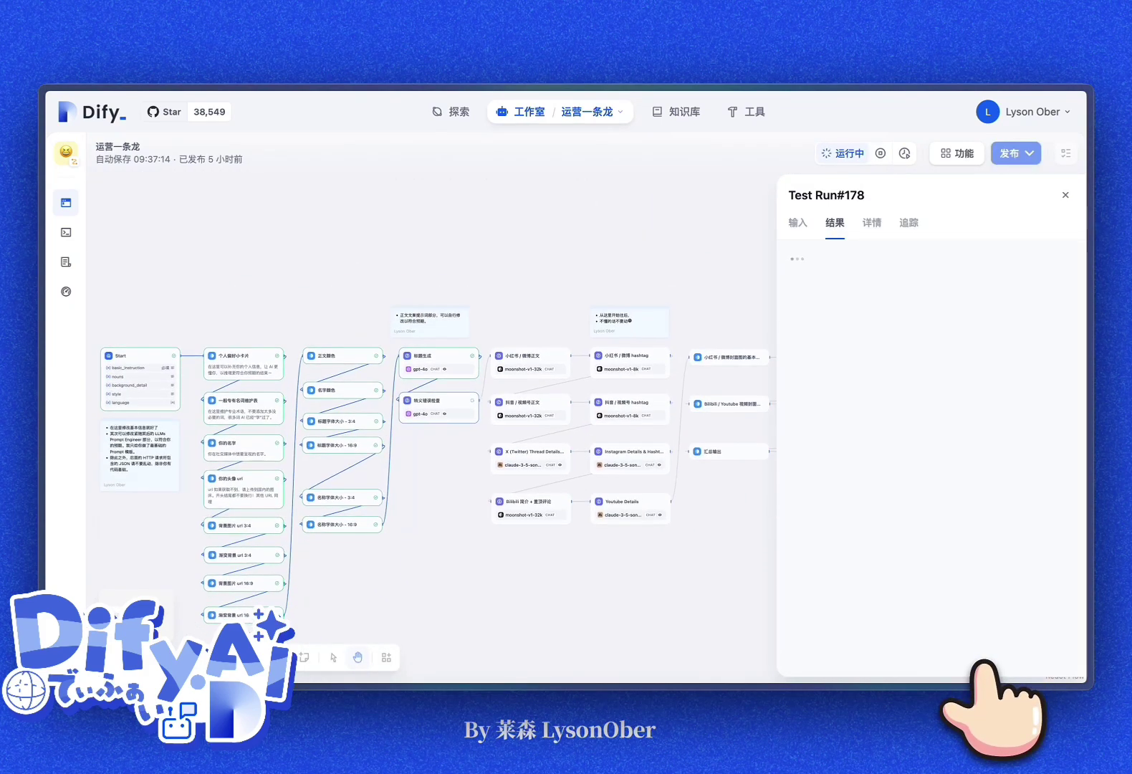
scroll(429, 494, "right", 3)
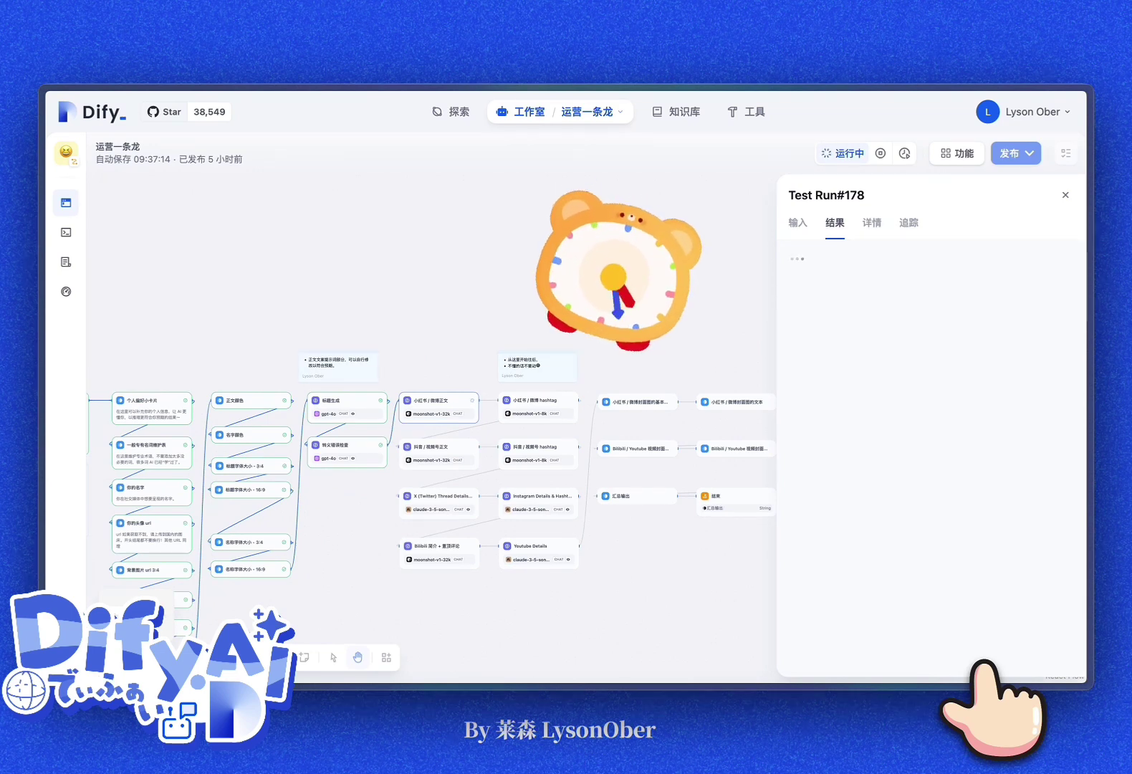
scroll(429, 466, "down", 3)
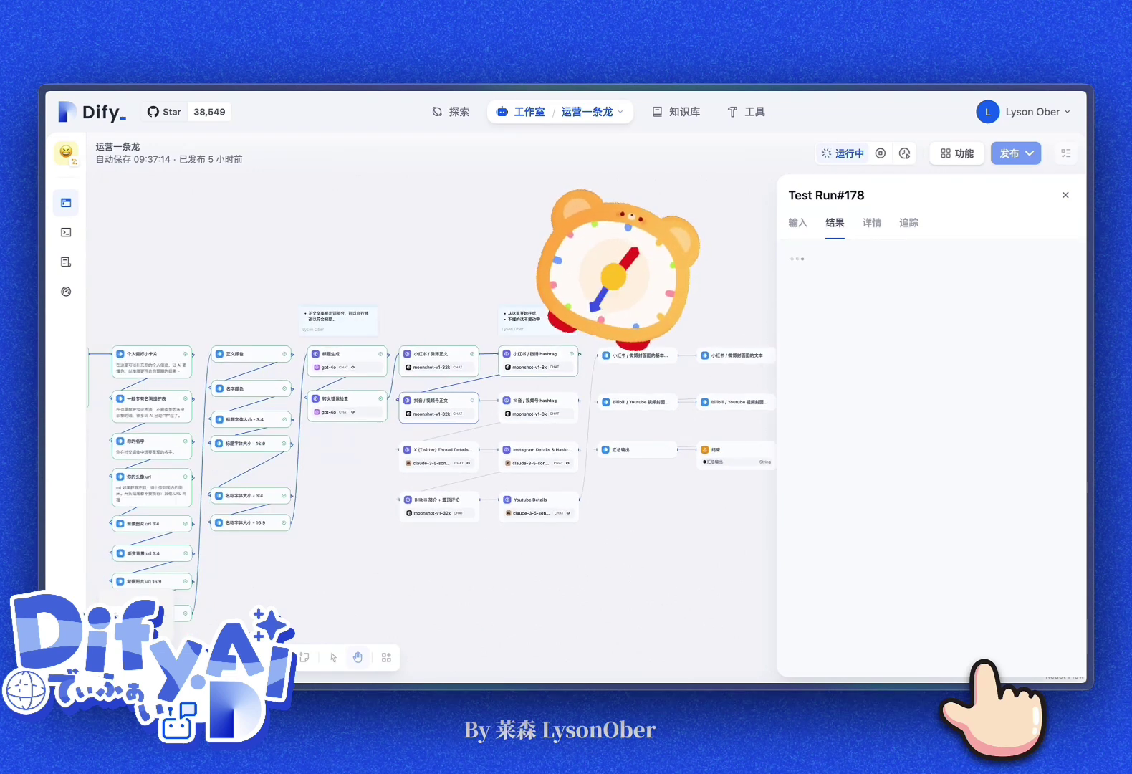
scroll(430, 412, "down", 2)
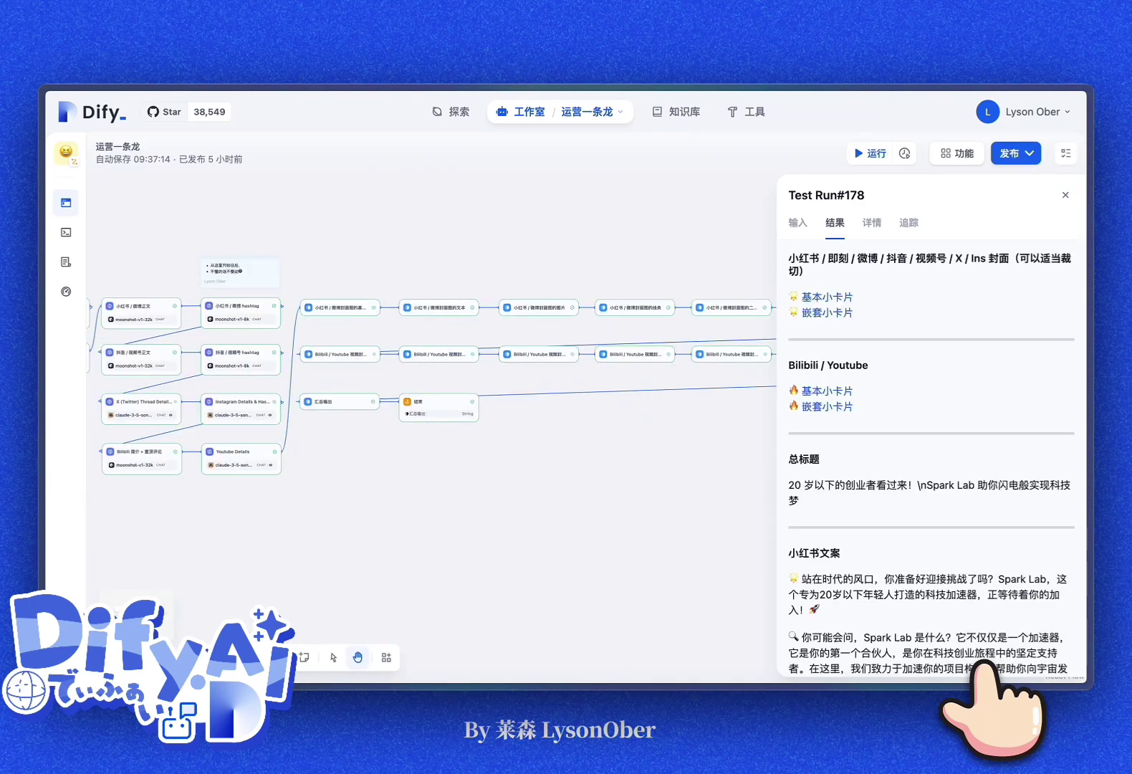
Review the first part of the run results: the cover card links, the main title and the 小红书 copy
scroll(949, 398, "down", 2)
scroll(947, 391, "down", 2)
scroll(928, 379, "up", 3)
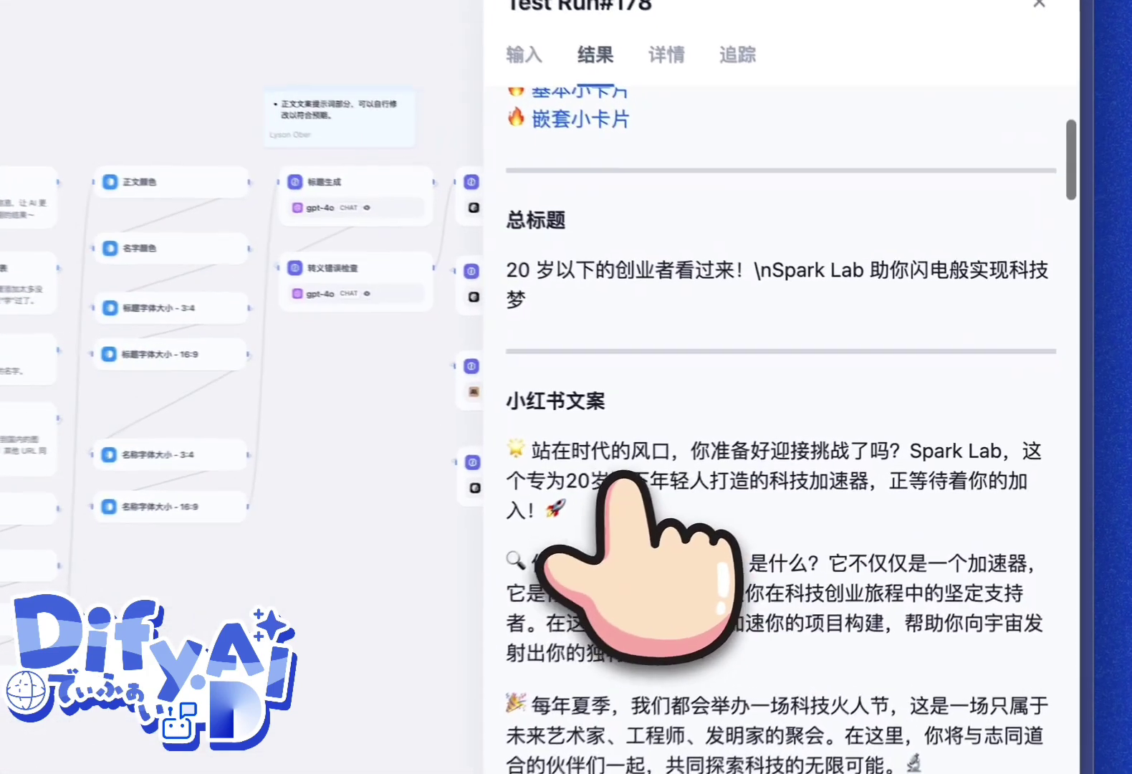
left_click_drag(799, 579, 809, 599)
left_click_drag(501, 459, 713, 598)
left_click(796, 604)
scroll(788, 598, "down", 10)
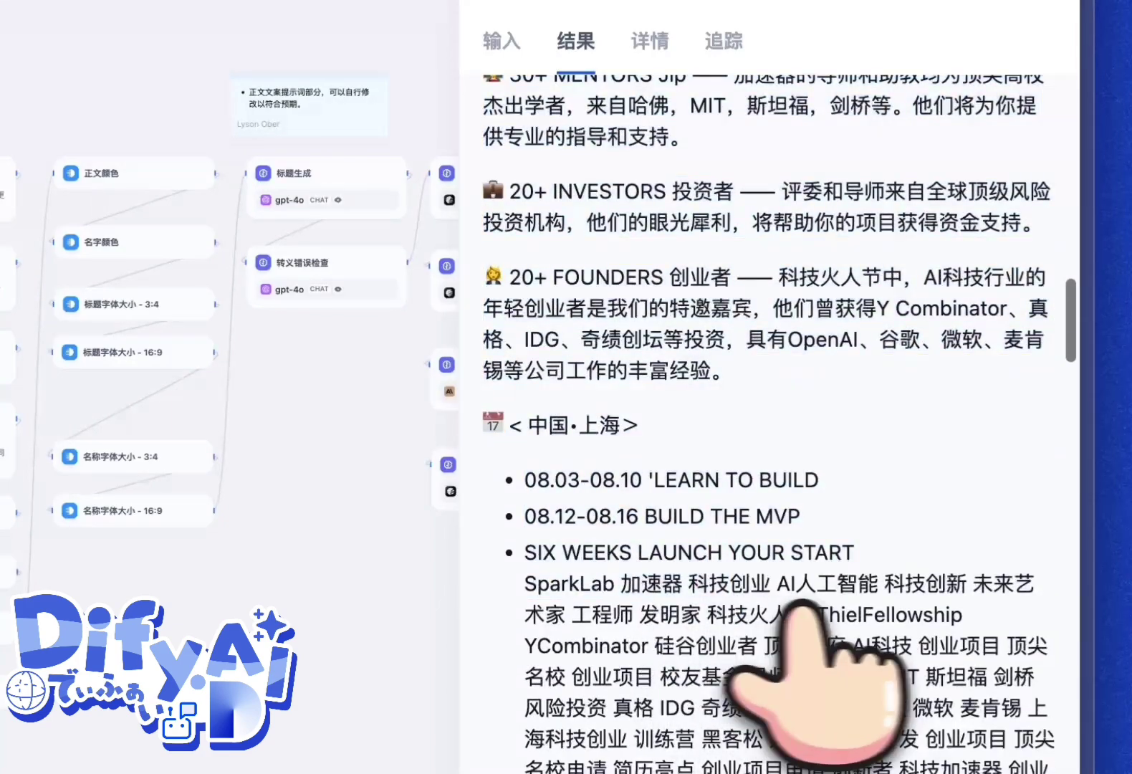
left_click_drag(489, 228, 765, 509)
left_click(809, 586)
Read through the X (Twitter) thread copy in the run results, from the first post to the last
scroll(788, 566, "down", 4)
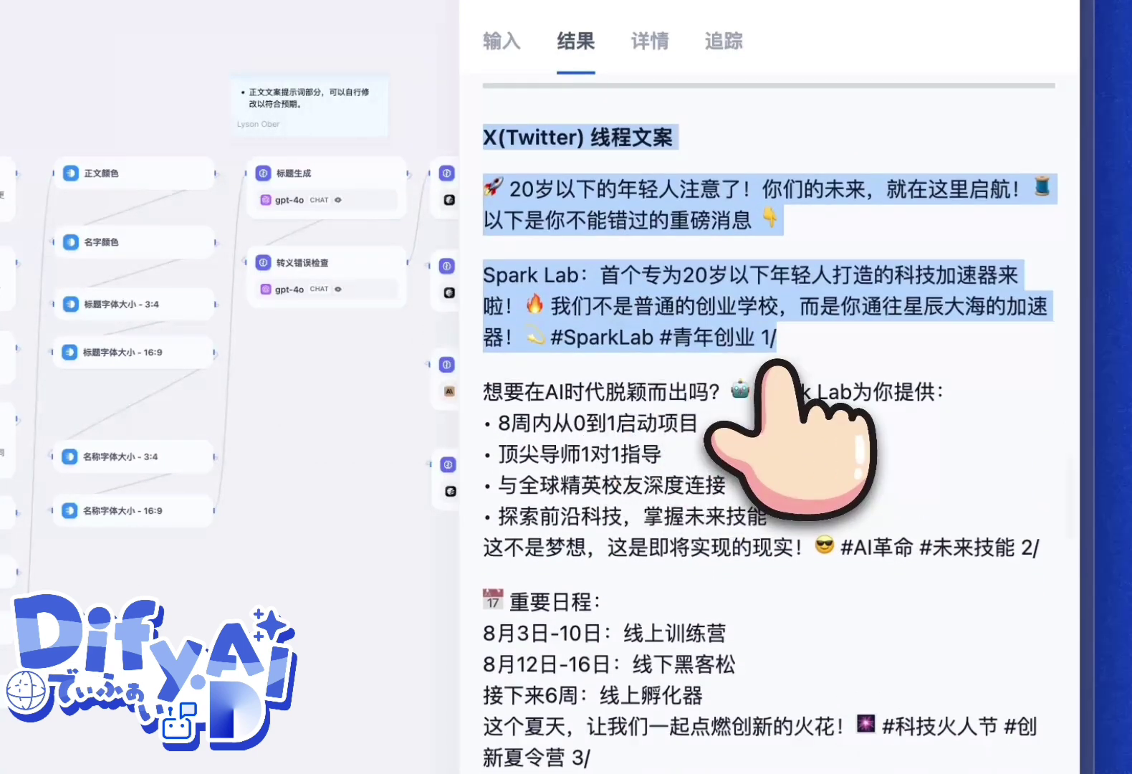
left_click(779, 361)
scroll(903, 333, "down", 1)
left_click_drag(910, 141, 954, 196)
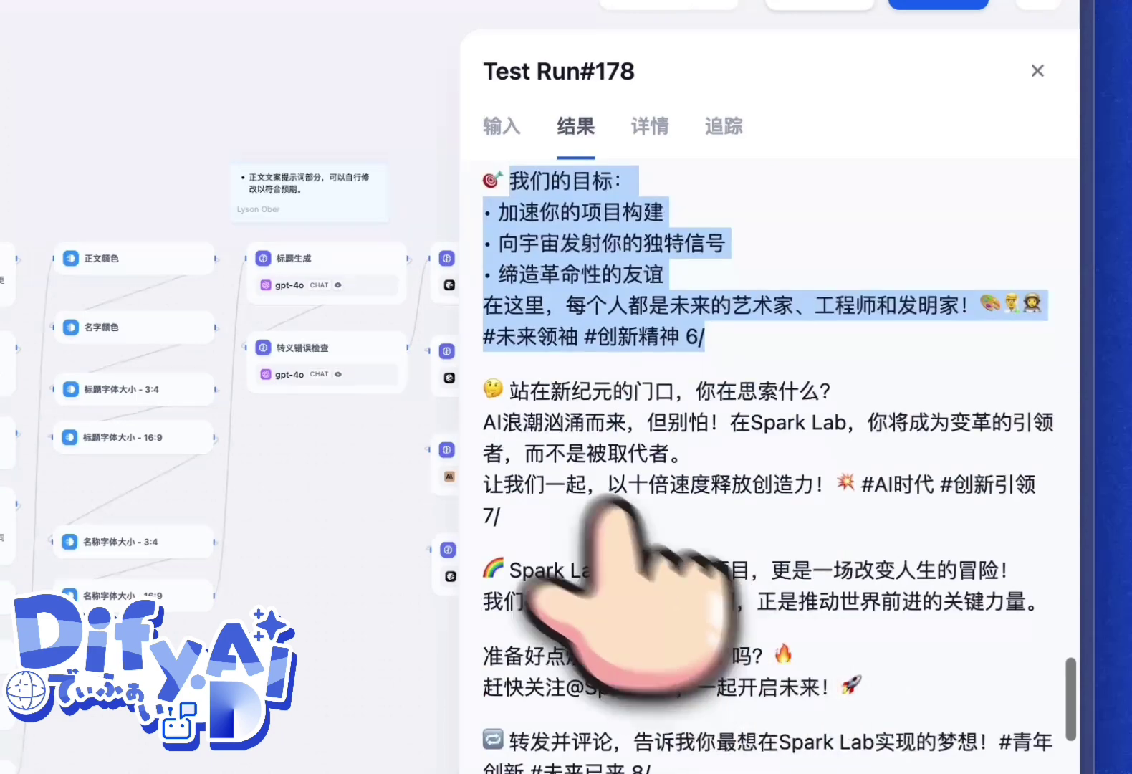
left_click_drag(602, 510, 494, 394)
scroll(814, 589, "down", 1)
left_click(530, 634)
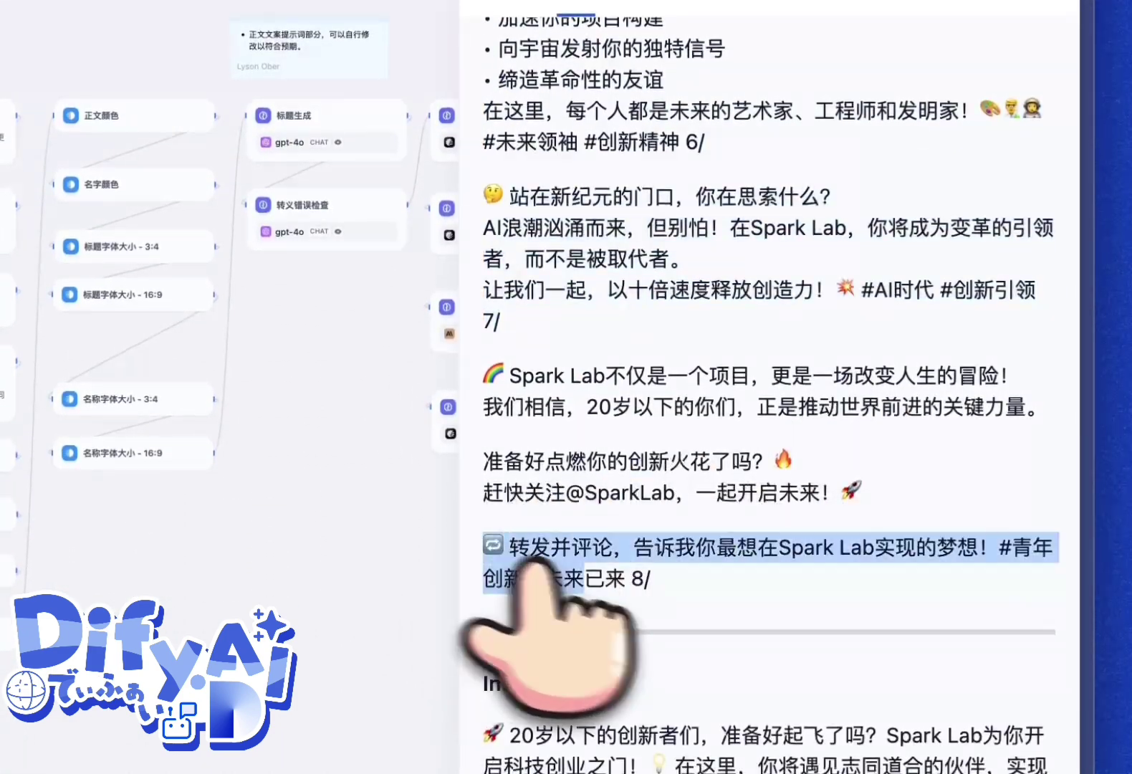
left_click_drag(536, 563, 770, 561)
scroll(781, 574, "down", 3)
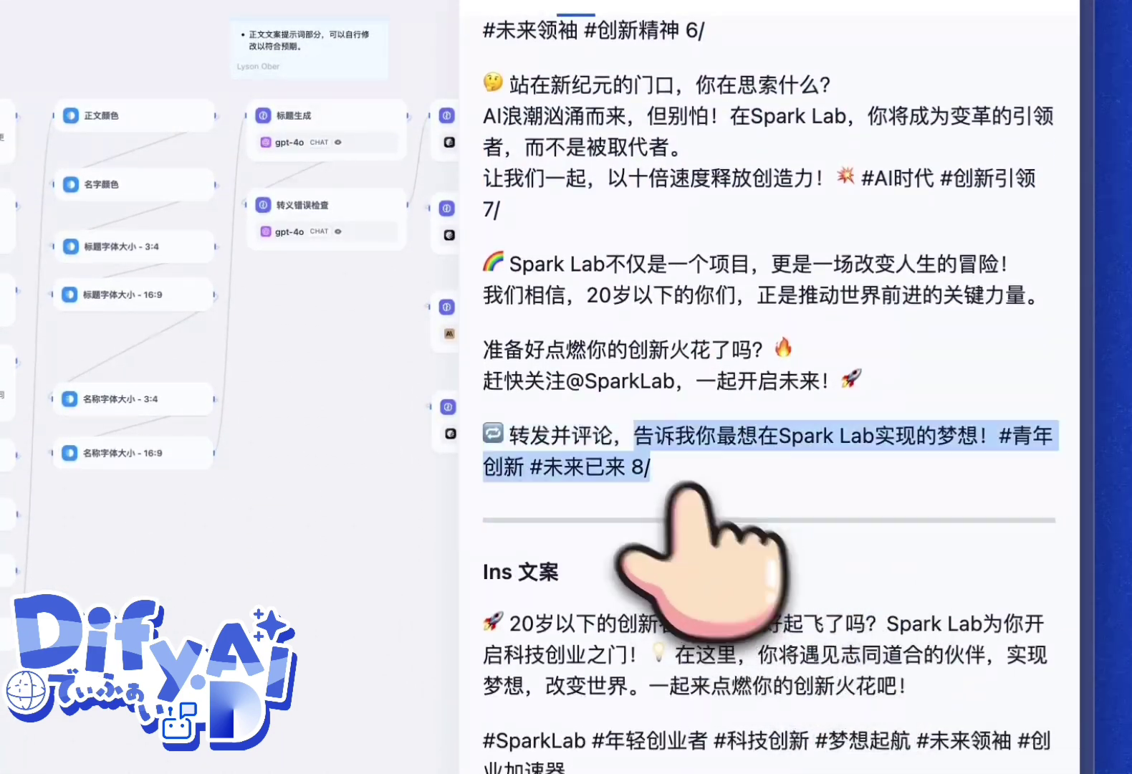
Read the Ins copy, the Bilibili description with pinned comment, and the Youtube copy through to the end of the results
scroll(504, 356, "down", 12)
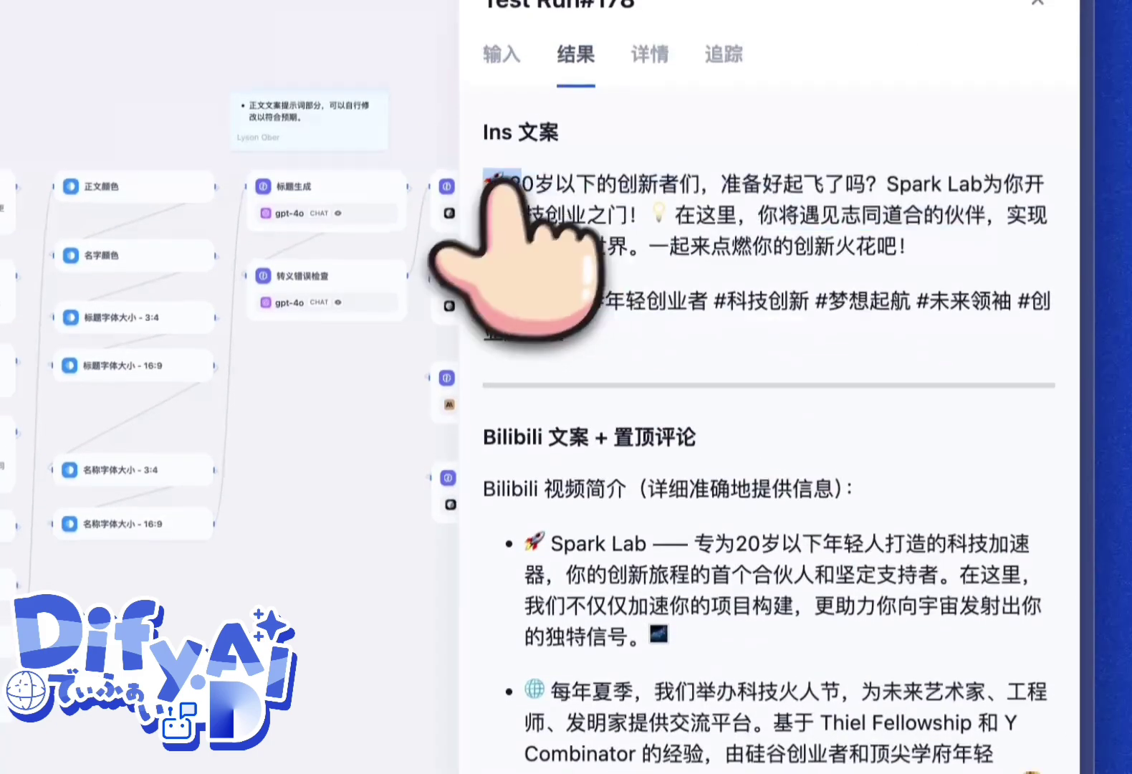
scroll(796, 452, "down", 6)
scroll(716, 402, "down", 1)
left_click_drag(543, 276, 904, 491)
scroll(842, 591, "down", 15)
left_click(907, 498)
left_click_drag(780, 615, 528, 585)
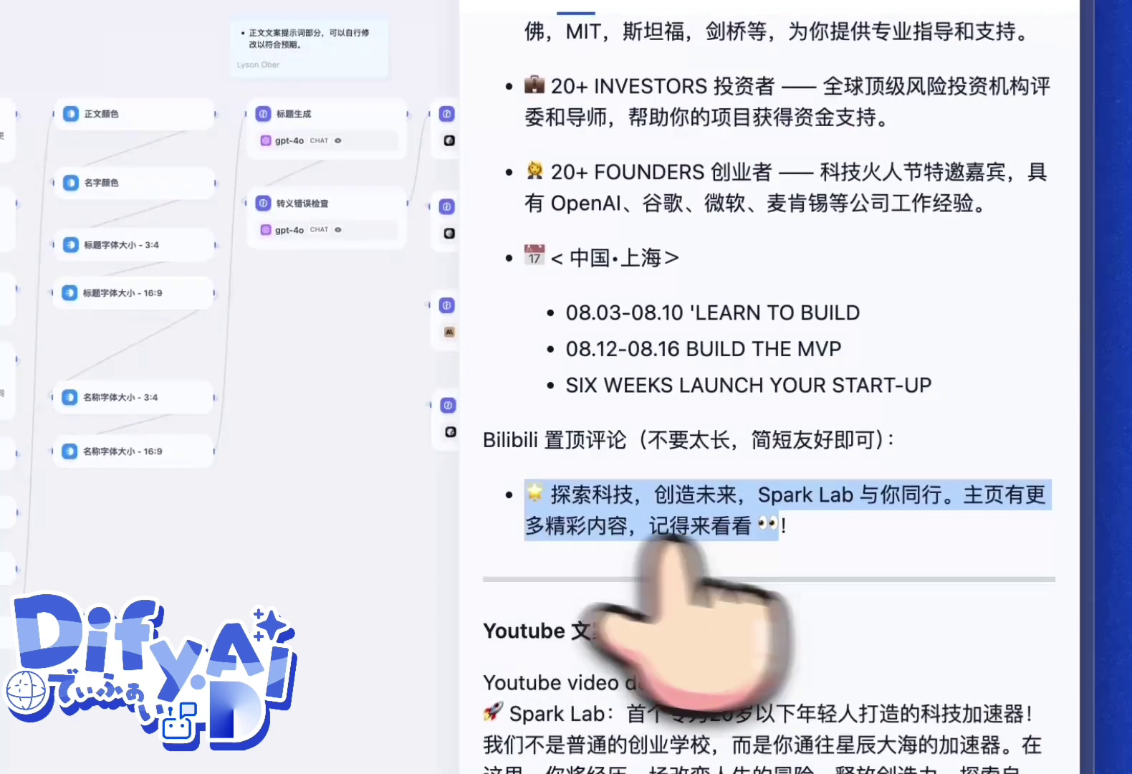
left_click(731, 623)
scroll(845, 573, "down", 4)
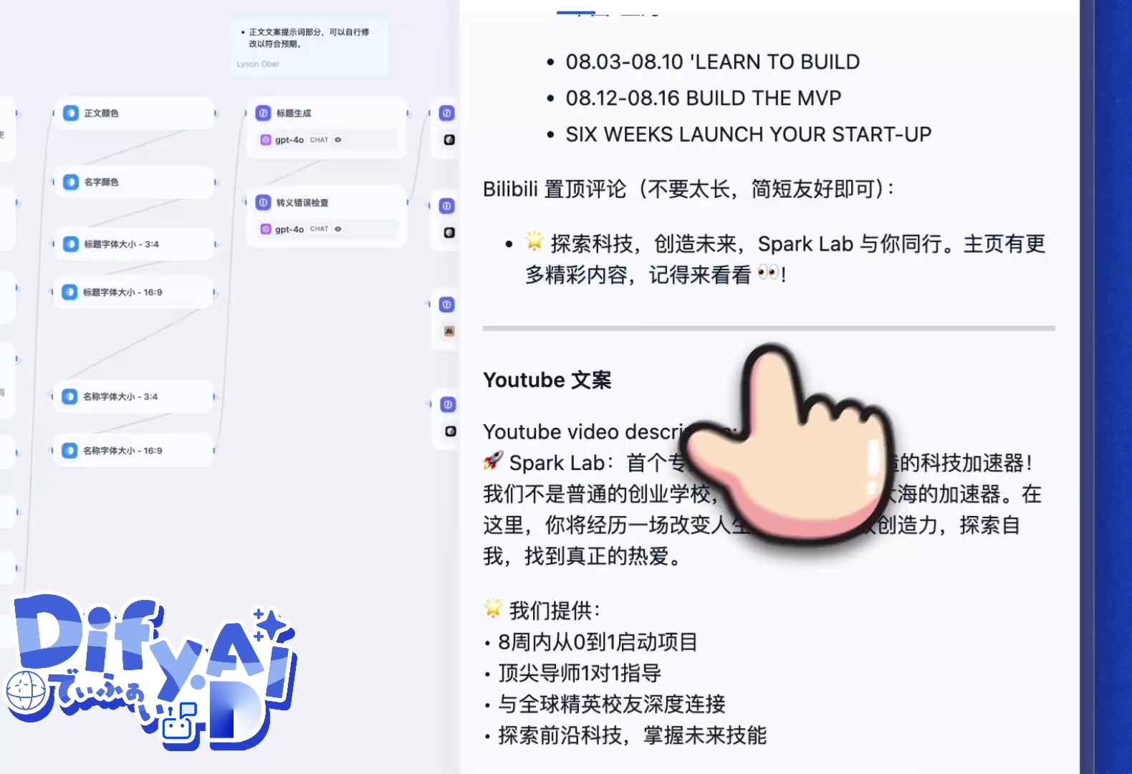
left_click_drag(971, 244, 971, 276)
scroll(731, 358, "down", 7)
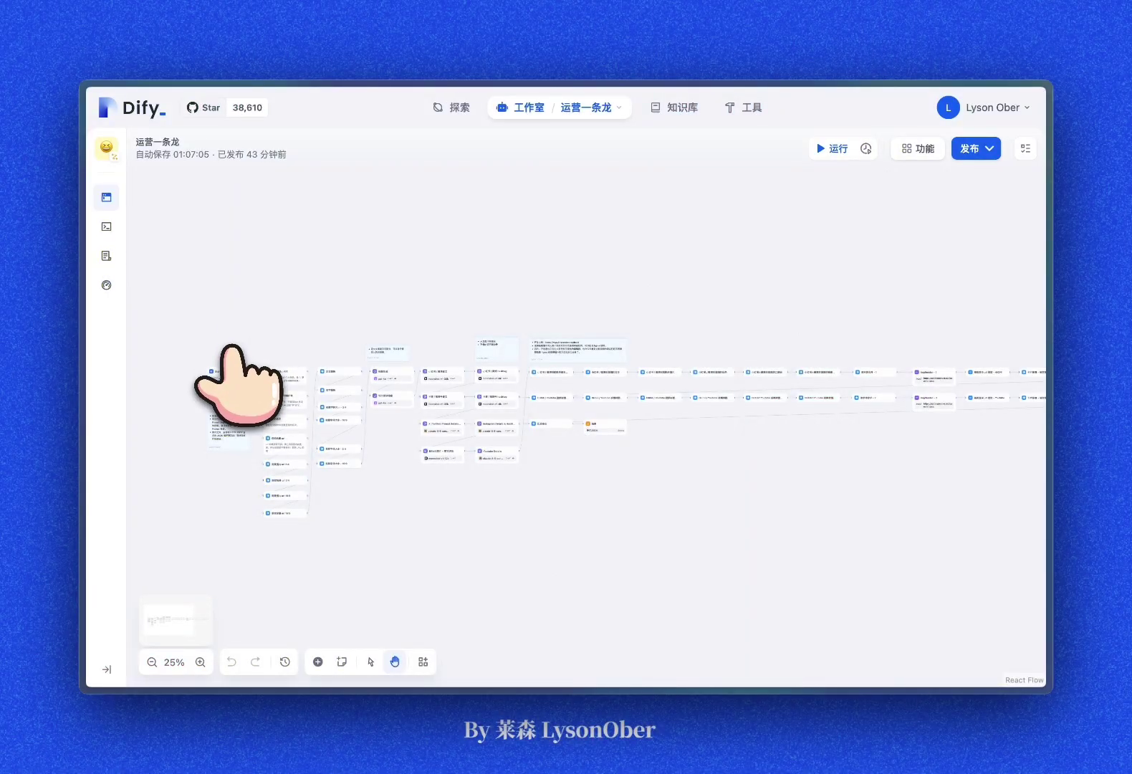
Open the Start node's settings and a blank test run form, and examine the title and temporary-terminology inputs
scroll(233, 349, "up", 5)
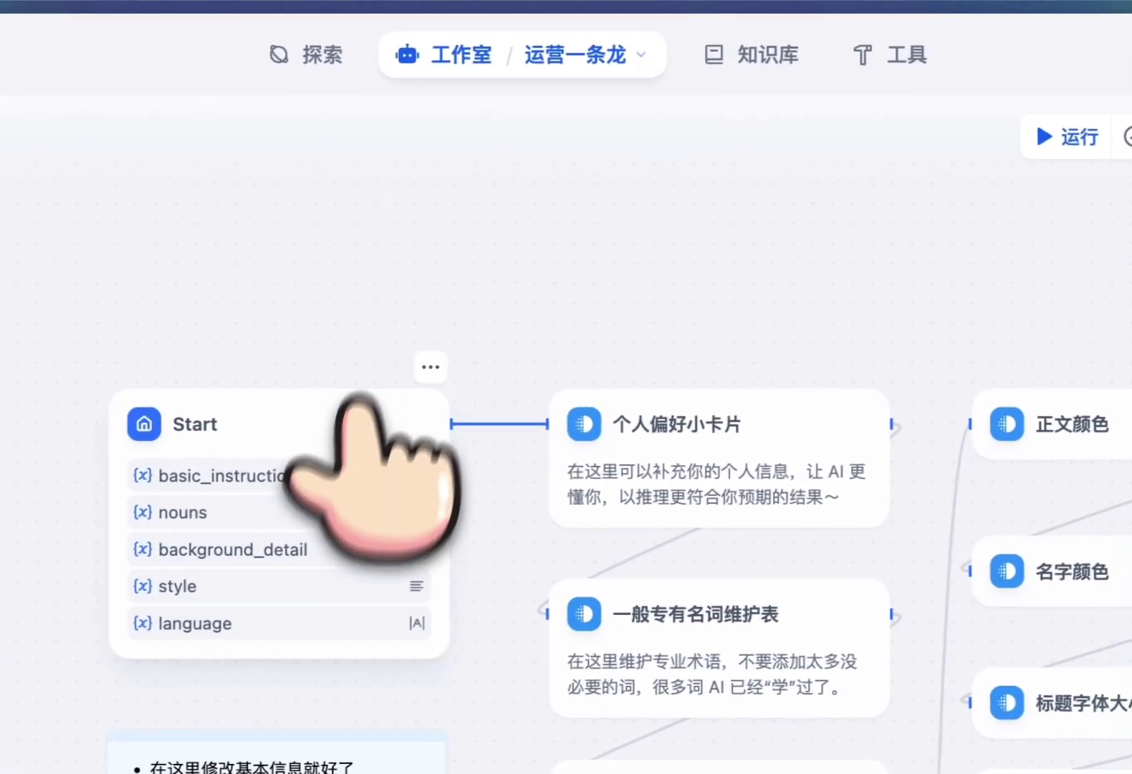
left_click(387, 447)
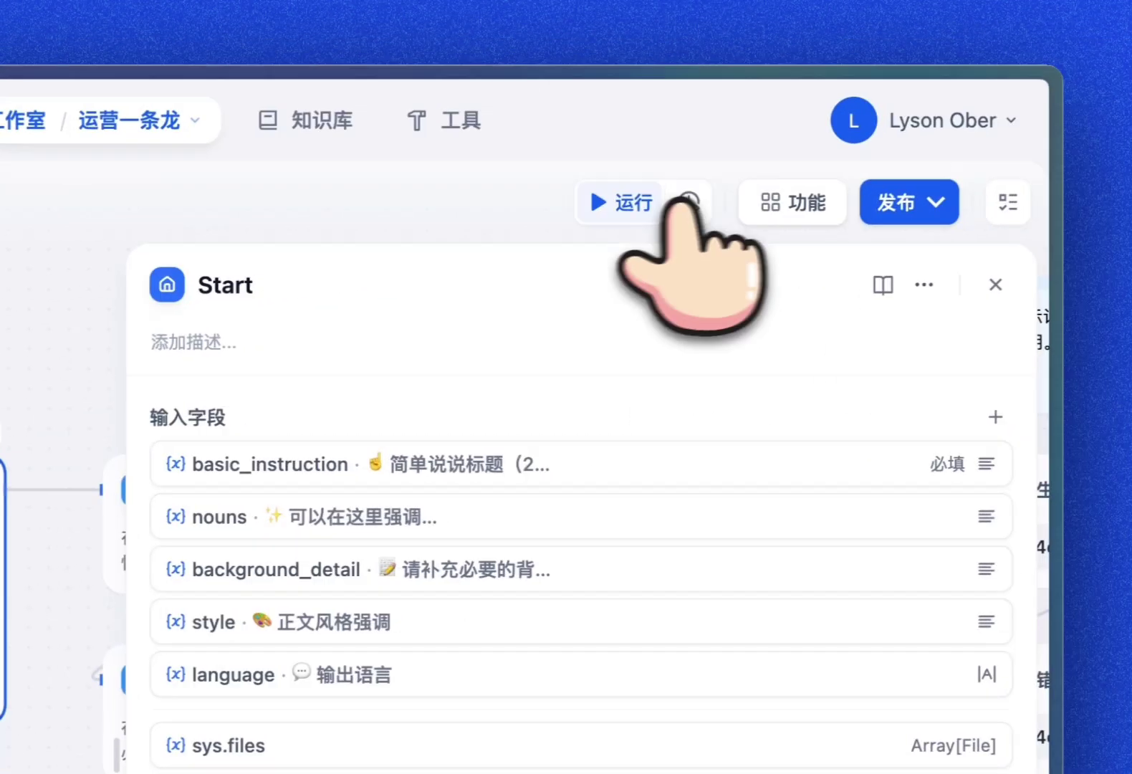
left_click(656, 203)
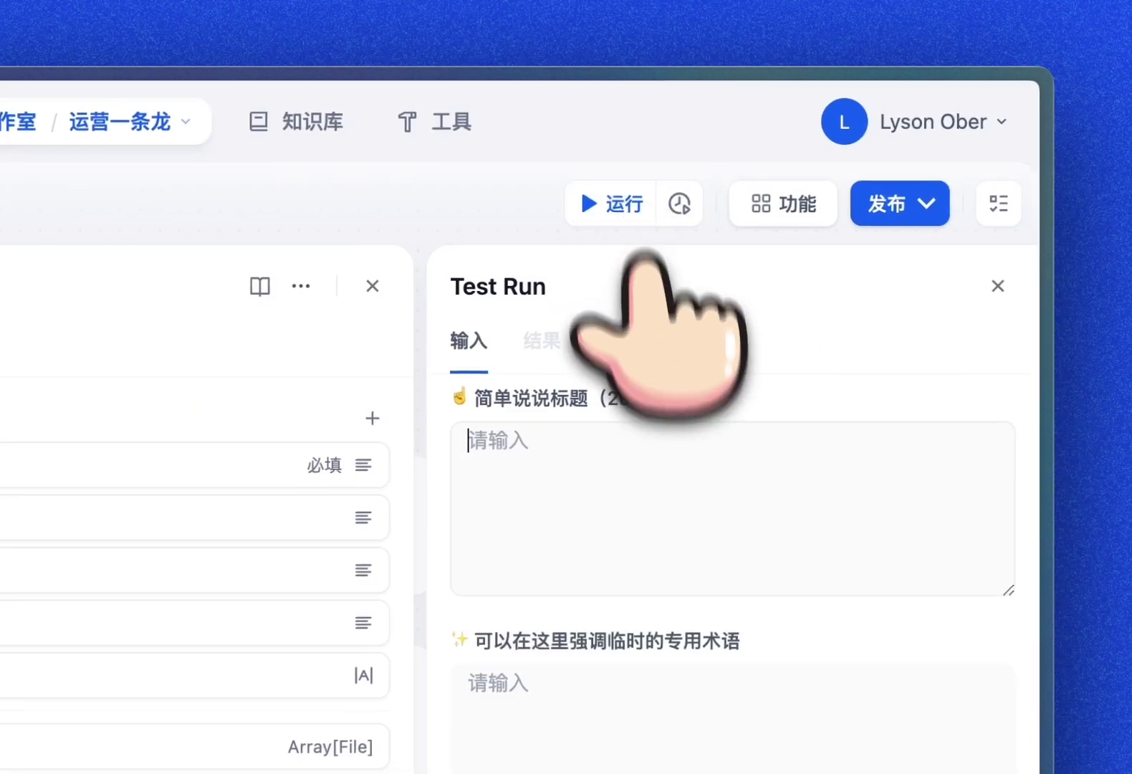
left_click(671, 499)
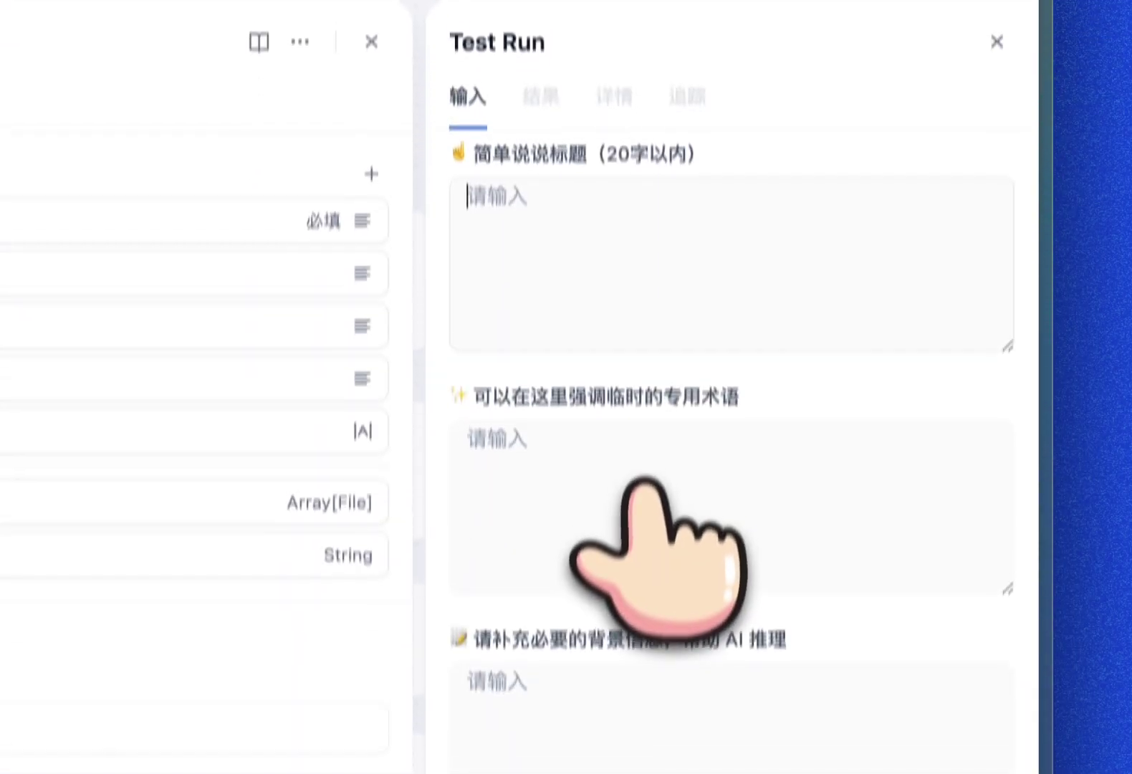
left_click(605, 704)
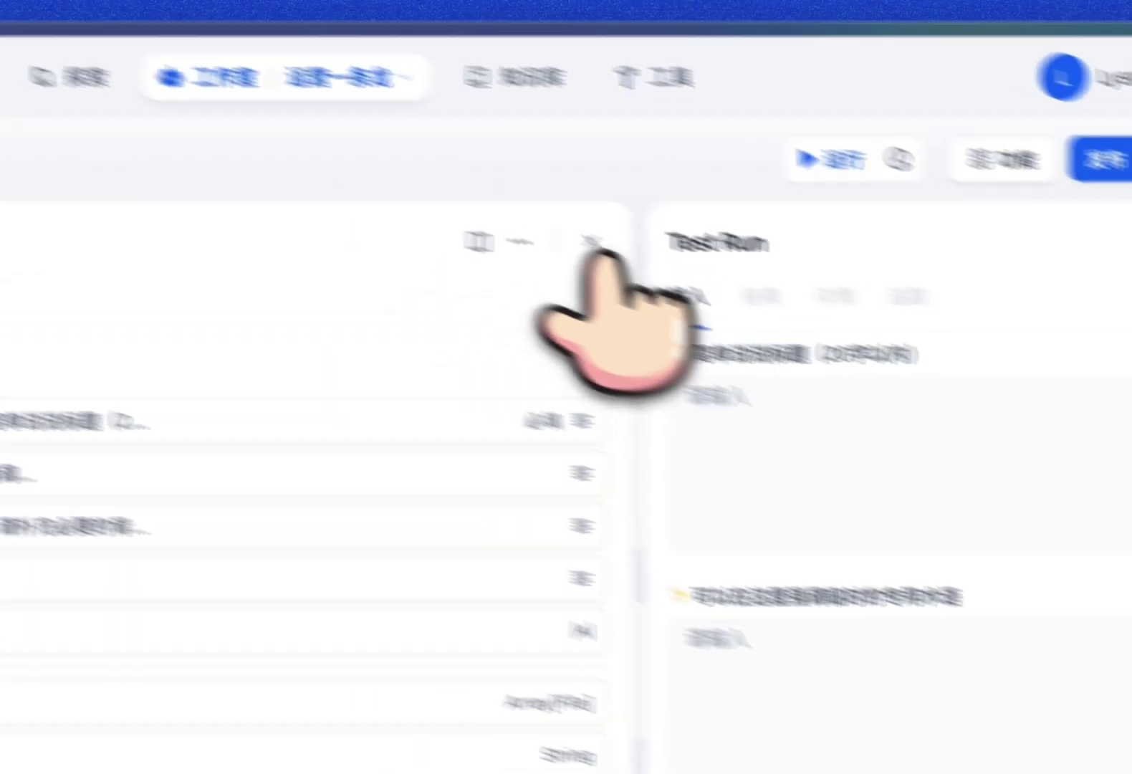
Open the 一般专有名词维护表 node, view its list of terms, and close it
left_click(592, 242)
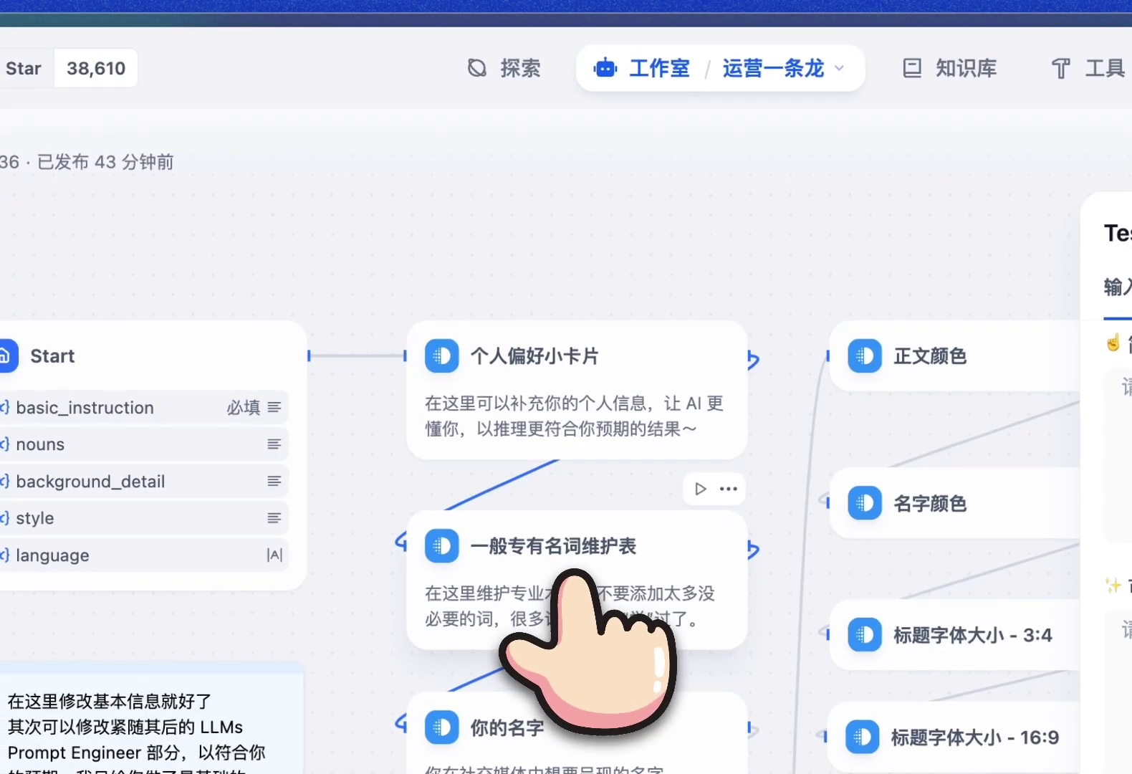
left_click(575, 577)
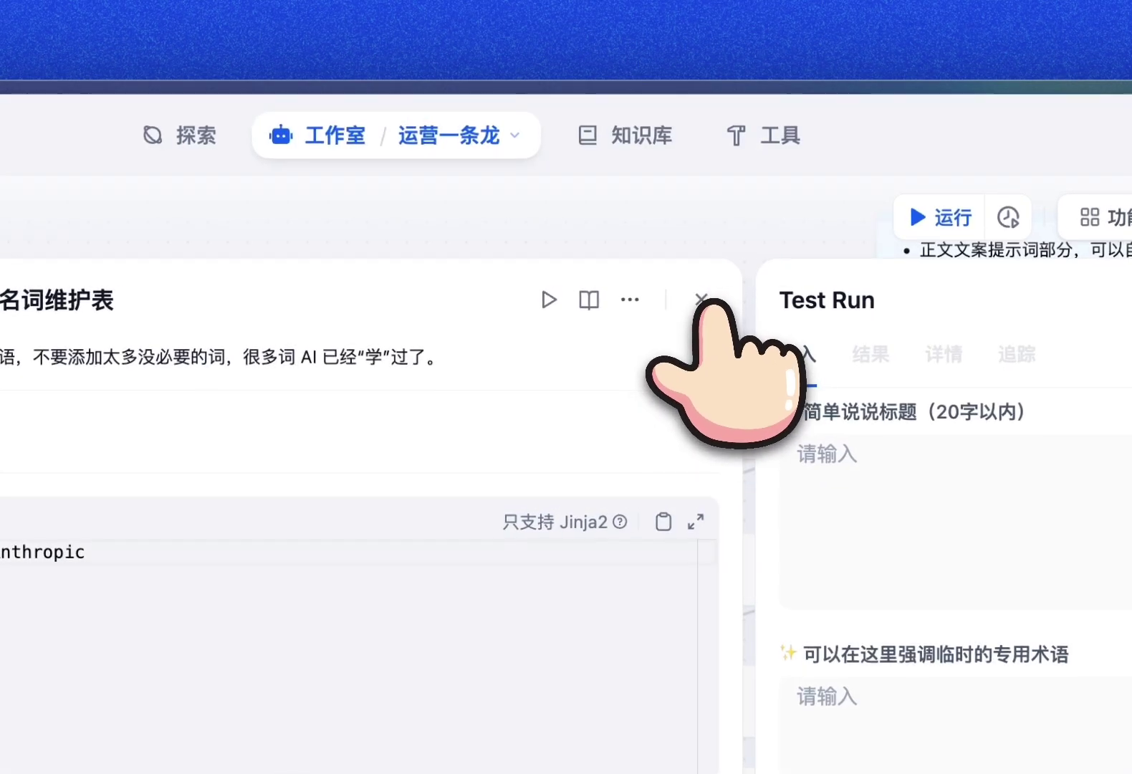
left_click(712, 190)
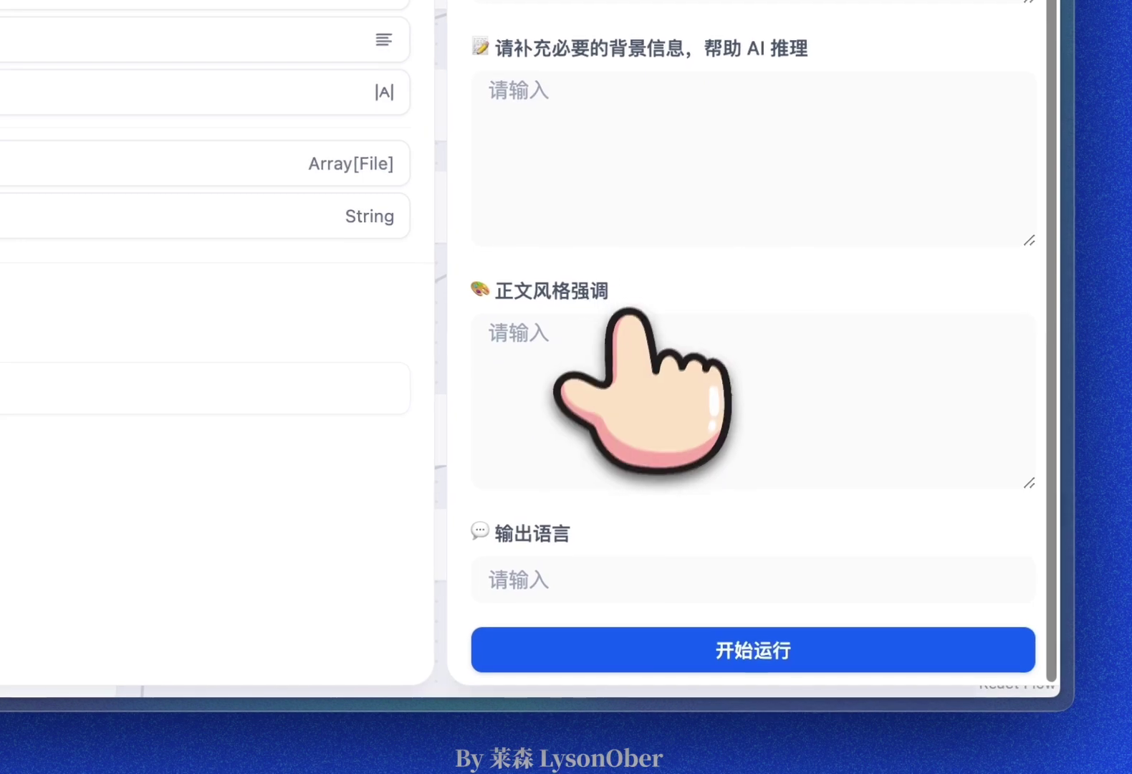
Examine the 正文风格强调 and 输出语言 inputs of the test run form
left_click_drag(577, 290, 476, 290)
left_click(537, 329)
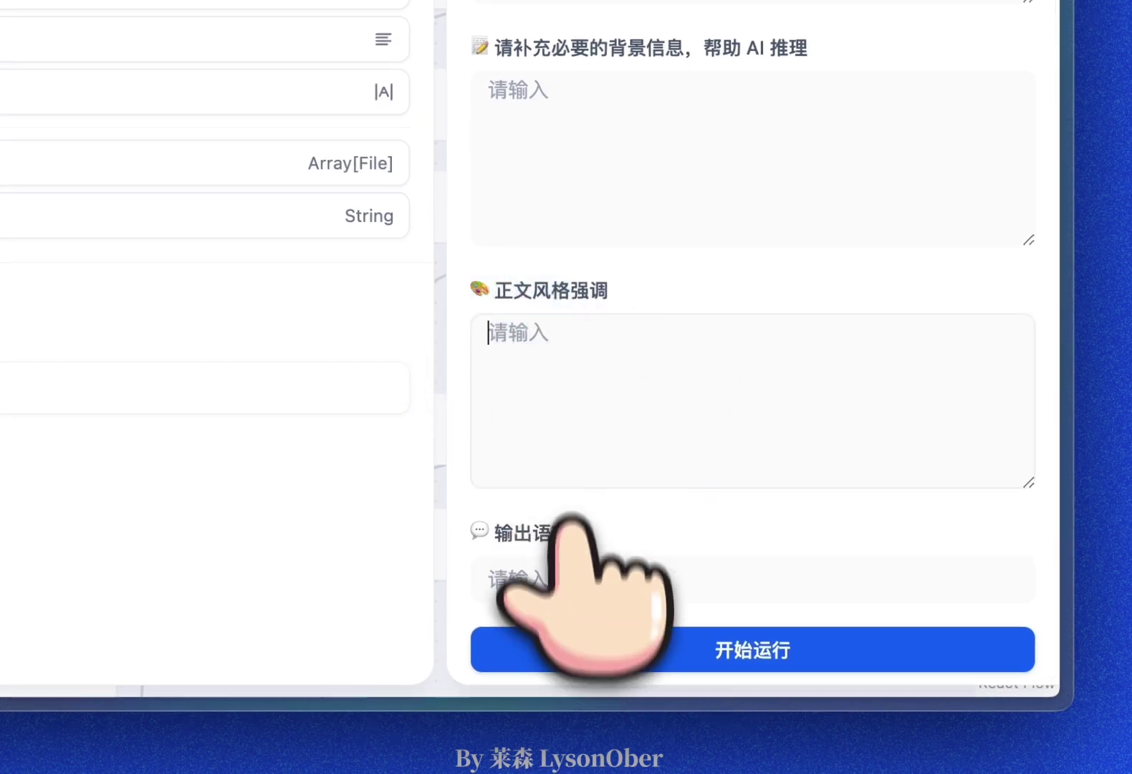
left_click_drag(571, 520, 414, 533)
left_click(643, 537)
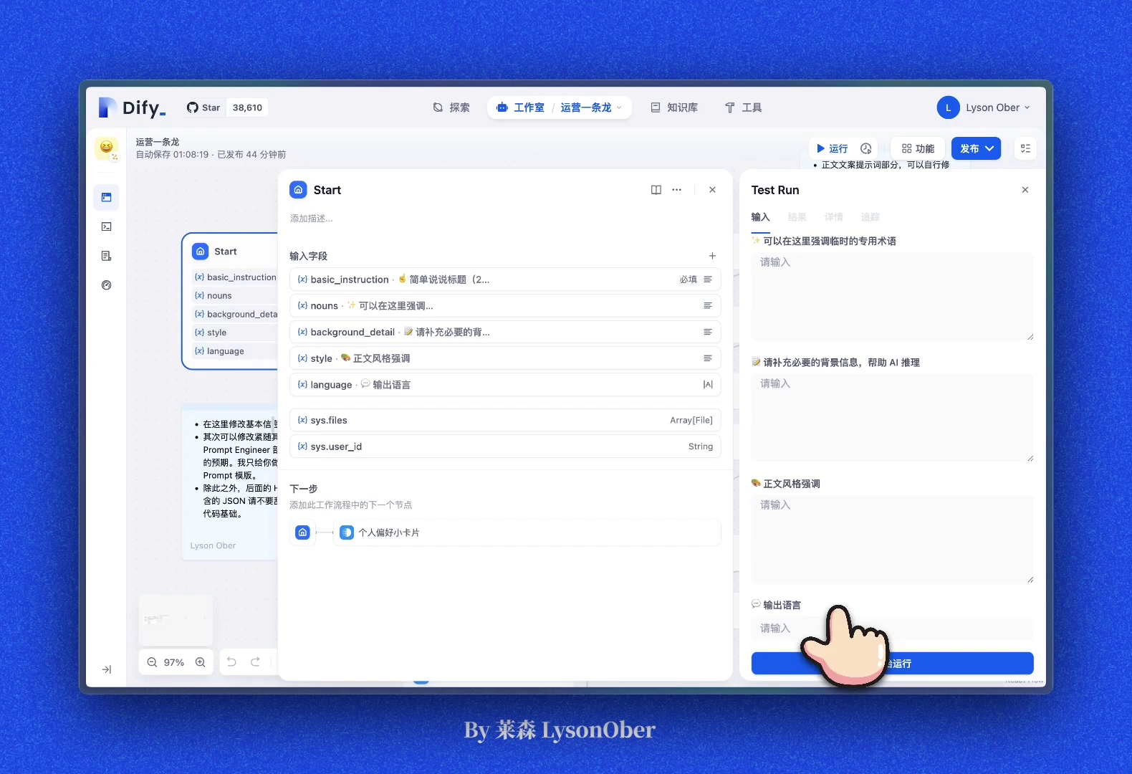
scroll(836, 609, "up", 2)
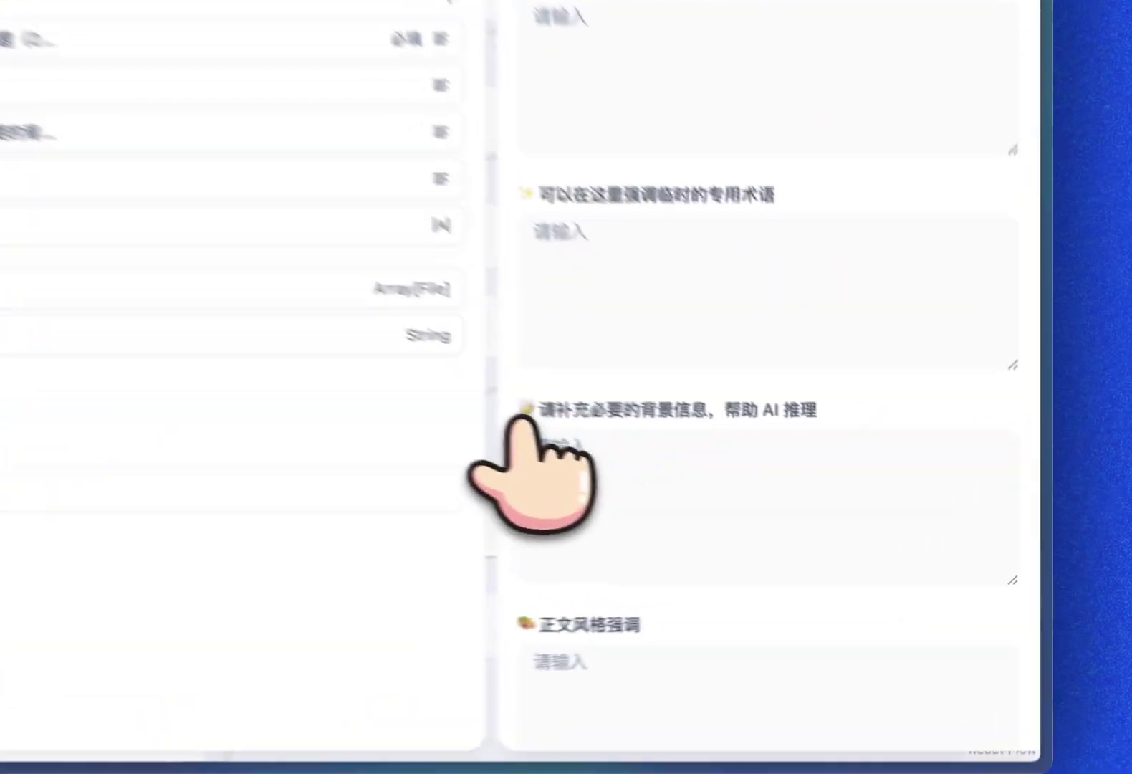
Examine the background information input of the test run form, without entering any text
left_click_drag(750, 487, 960, 490)
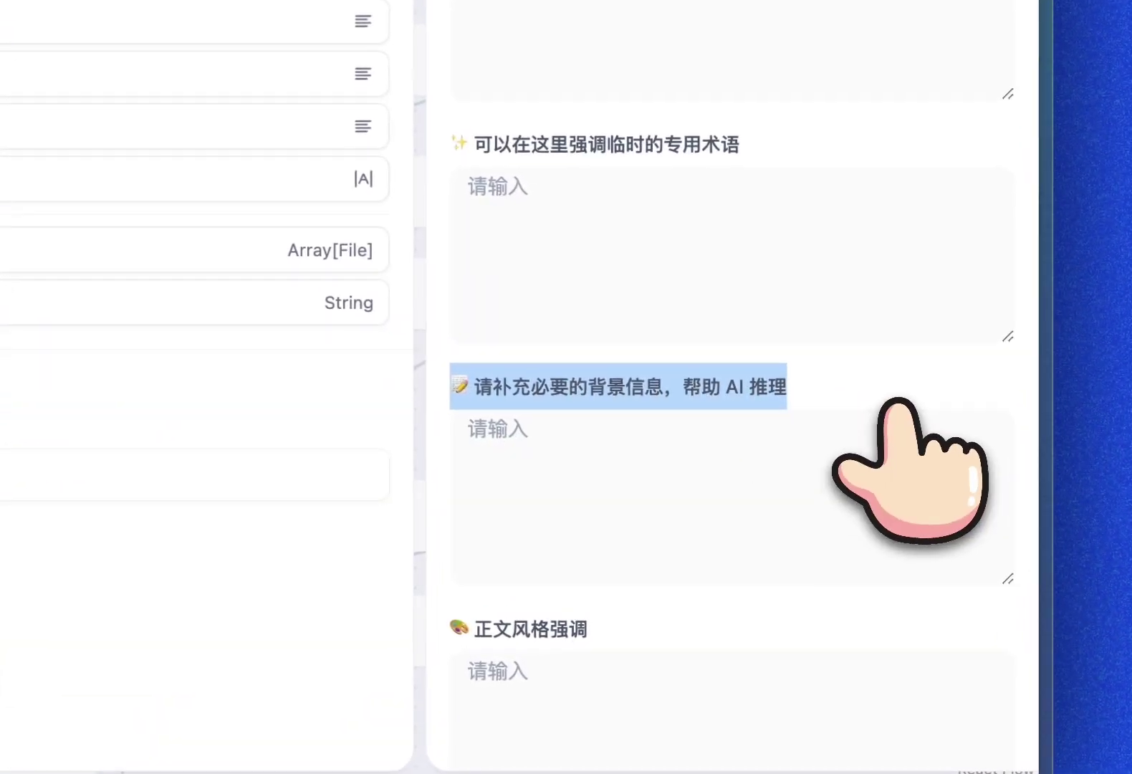
left_click(888, 401)
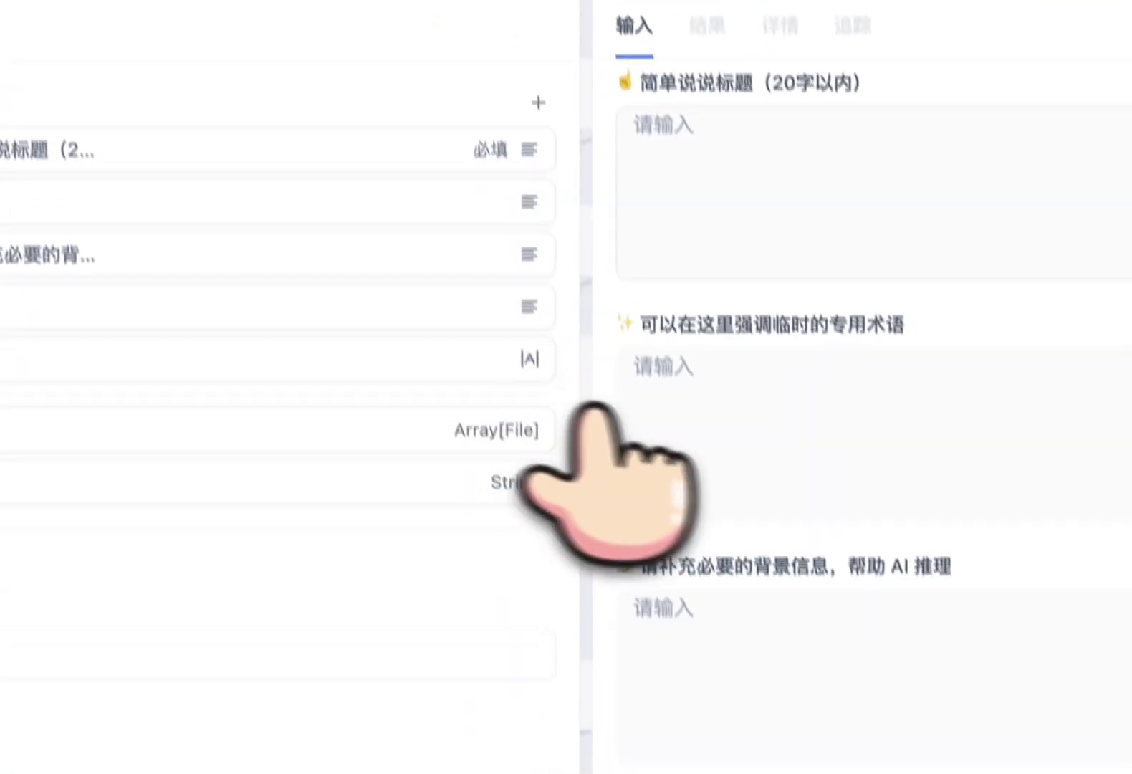
left_click(783, 553)
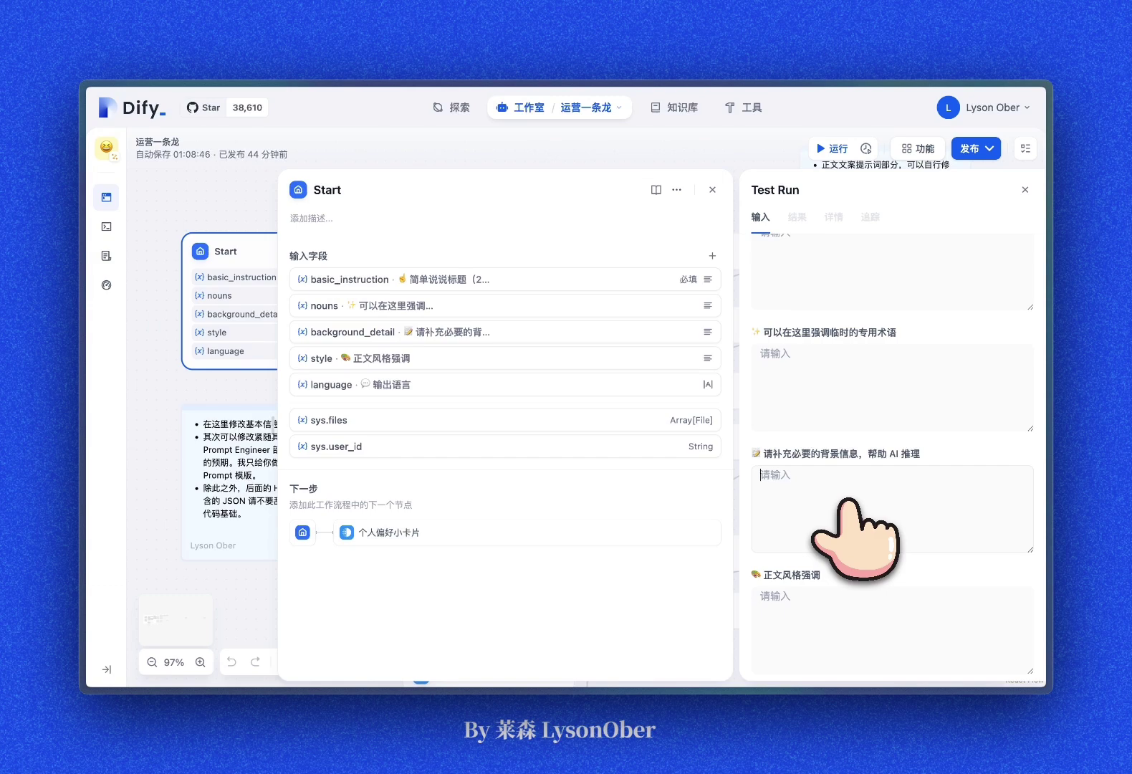
scroll(849, 500, "down", 1)
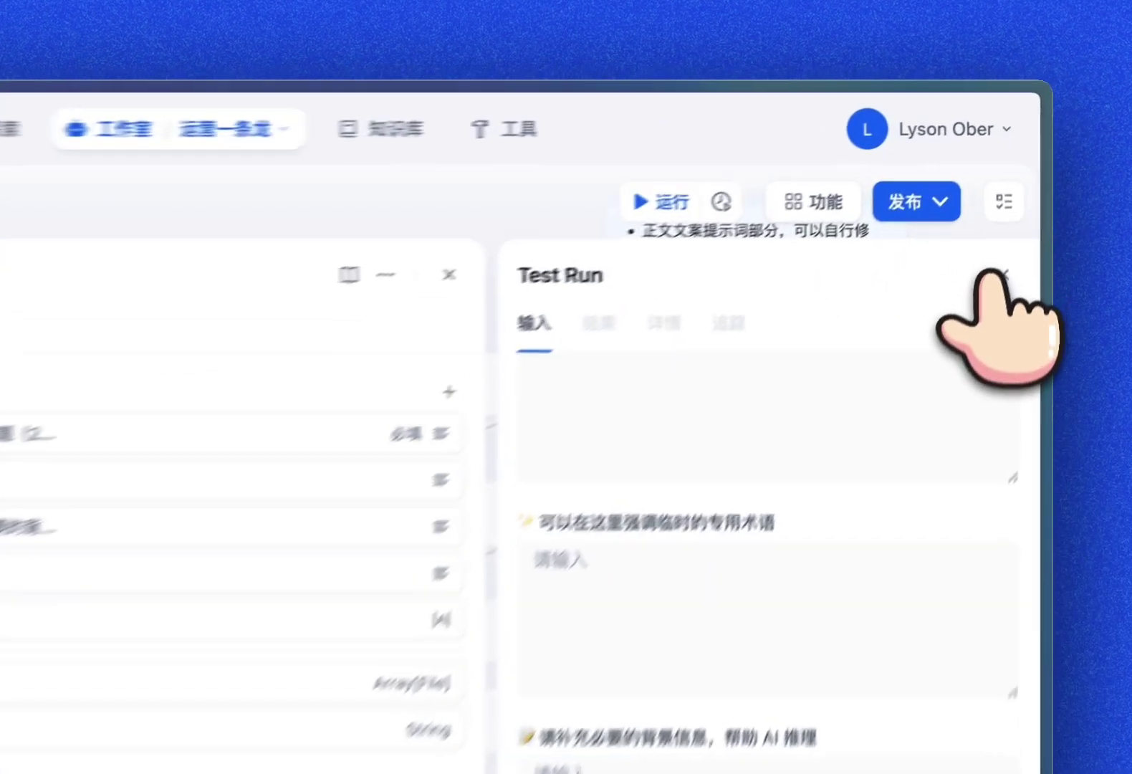
Close the test run form and the Start node's settings, and view the template nodes on the canvas
left_click(1025, 189)
left_click(985, 299)
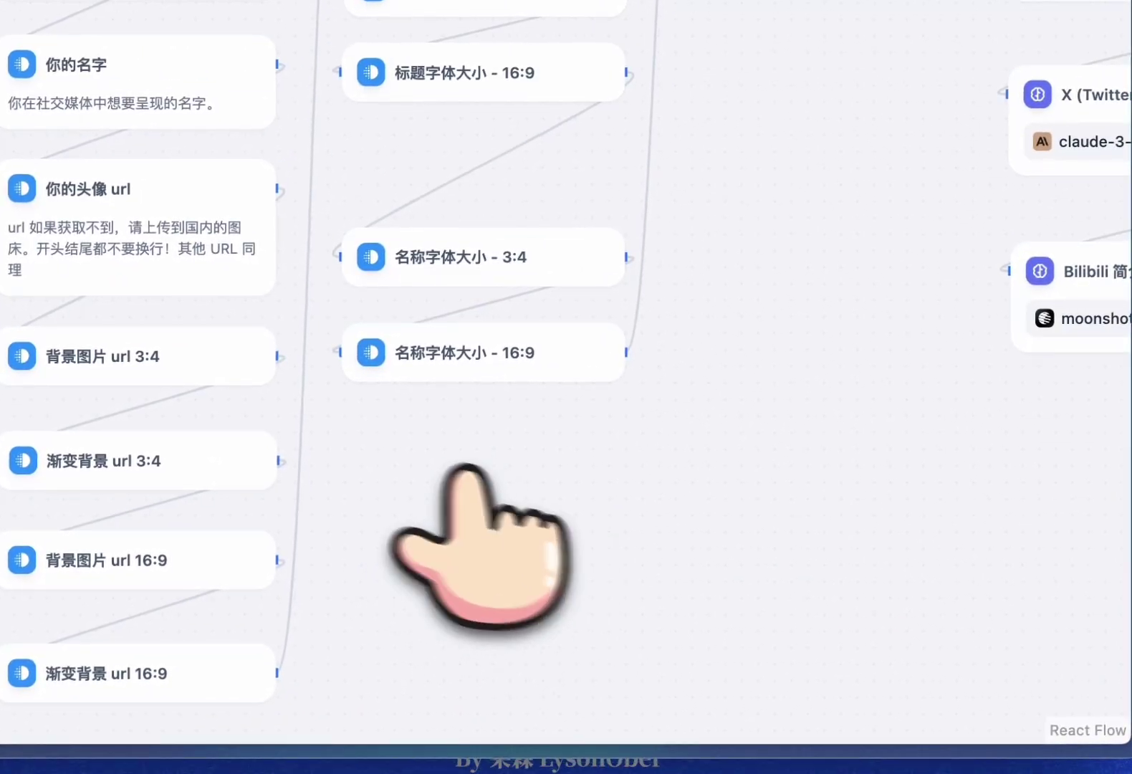
left_click_drag(409, 498, 464, 497)
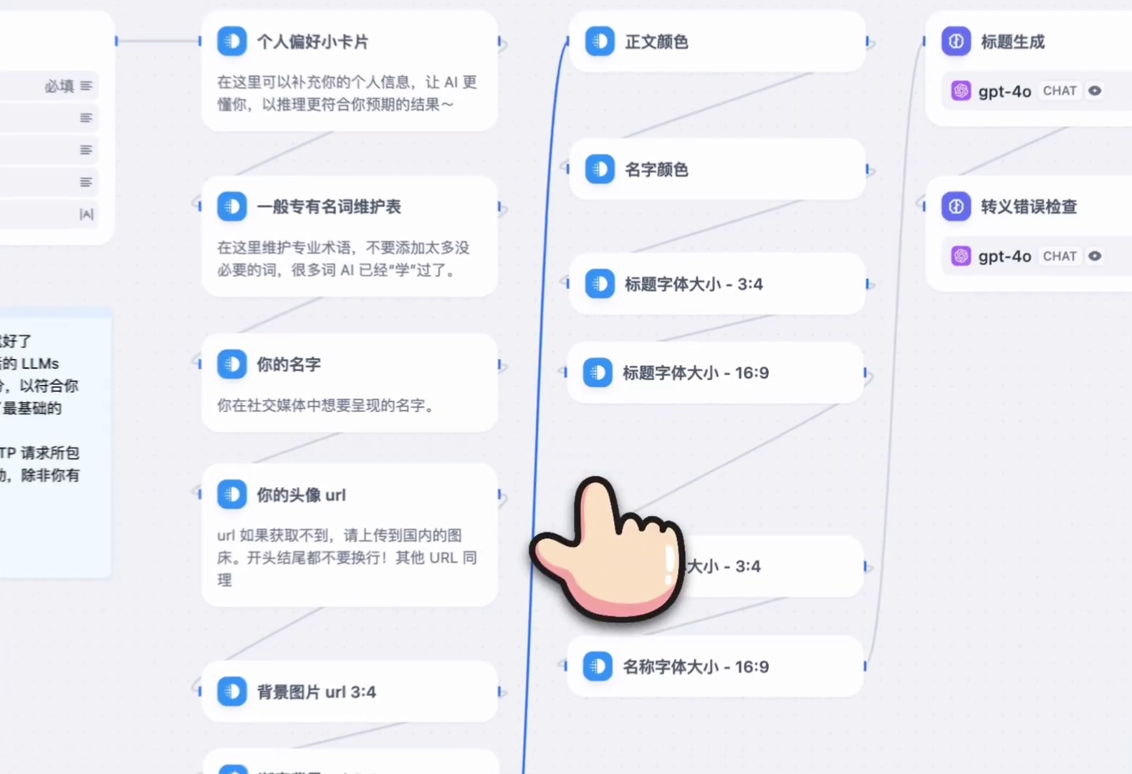
Open the 你的名字 node and highlight the display name in its template code
left_click(567, 346)
left_click(681, 322)
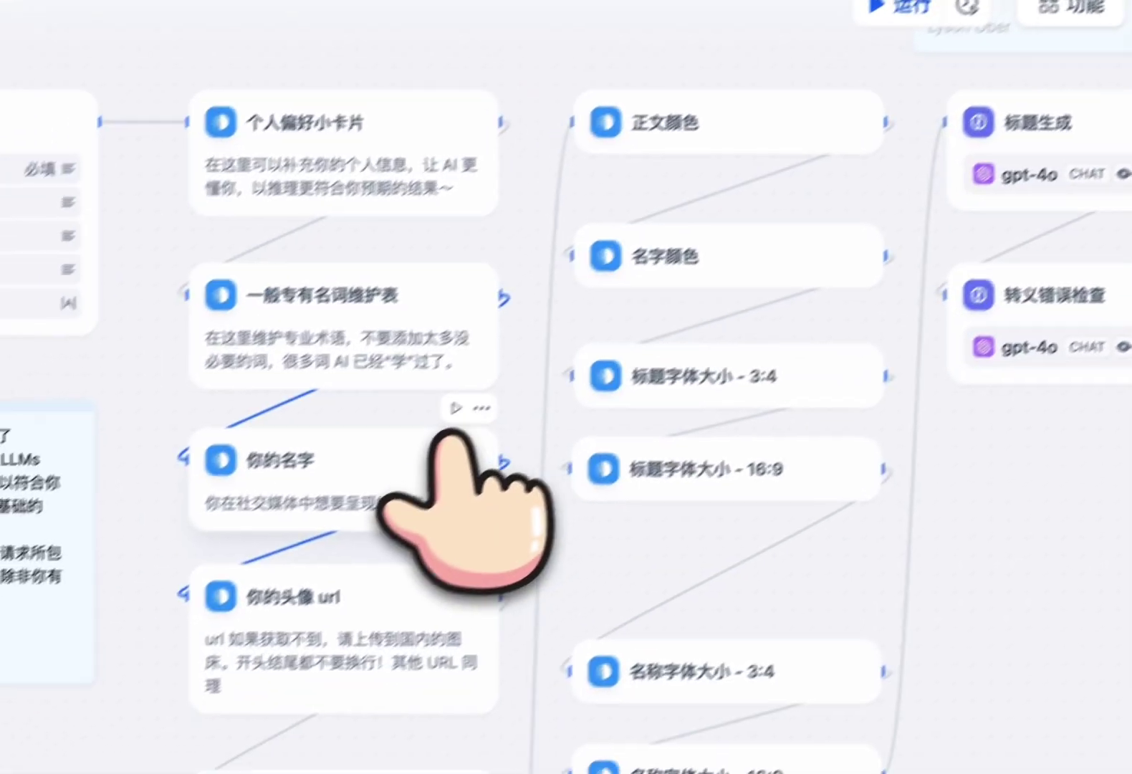
left_click(352, 363)
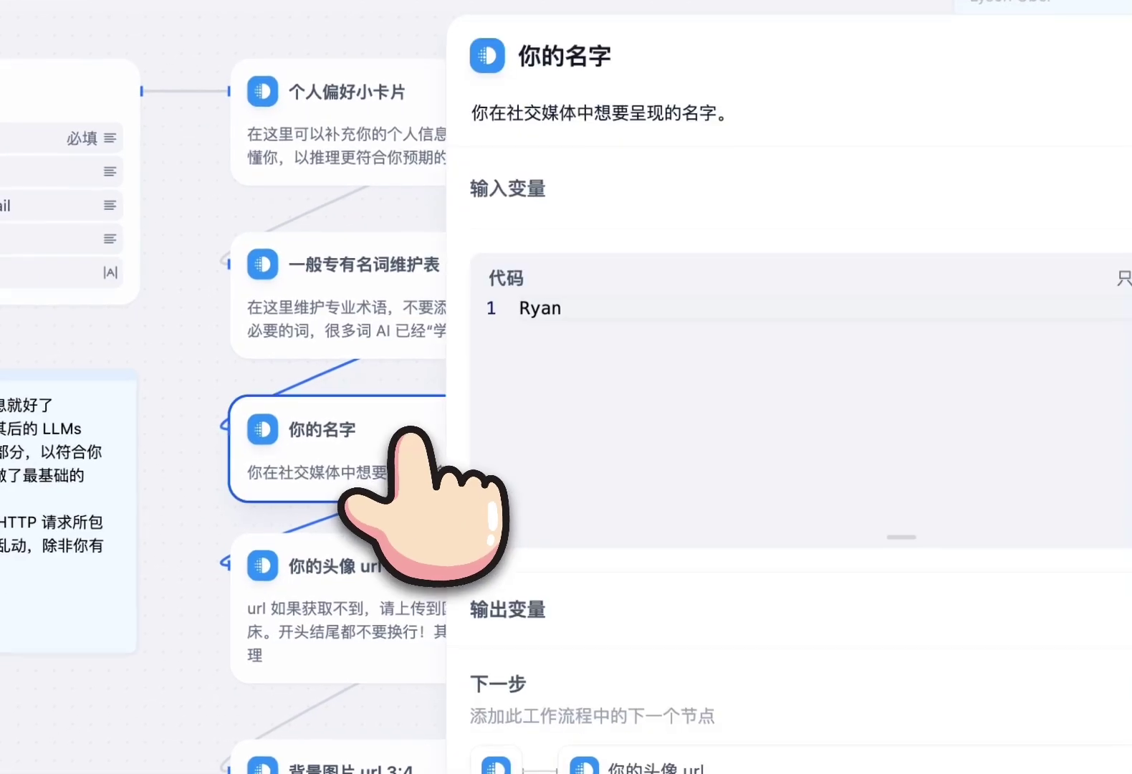
left_click_drag(650, 431, 477, 311)
left_click(279, 657)
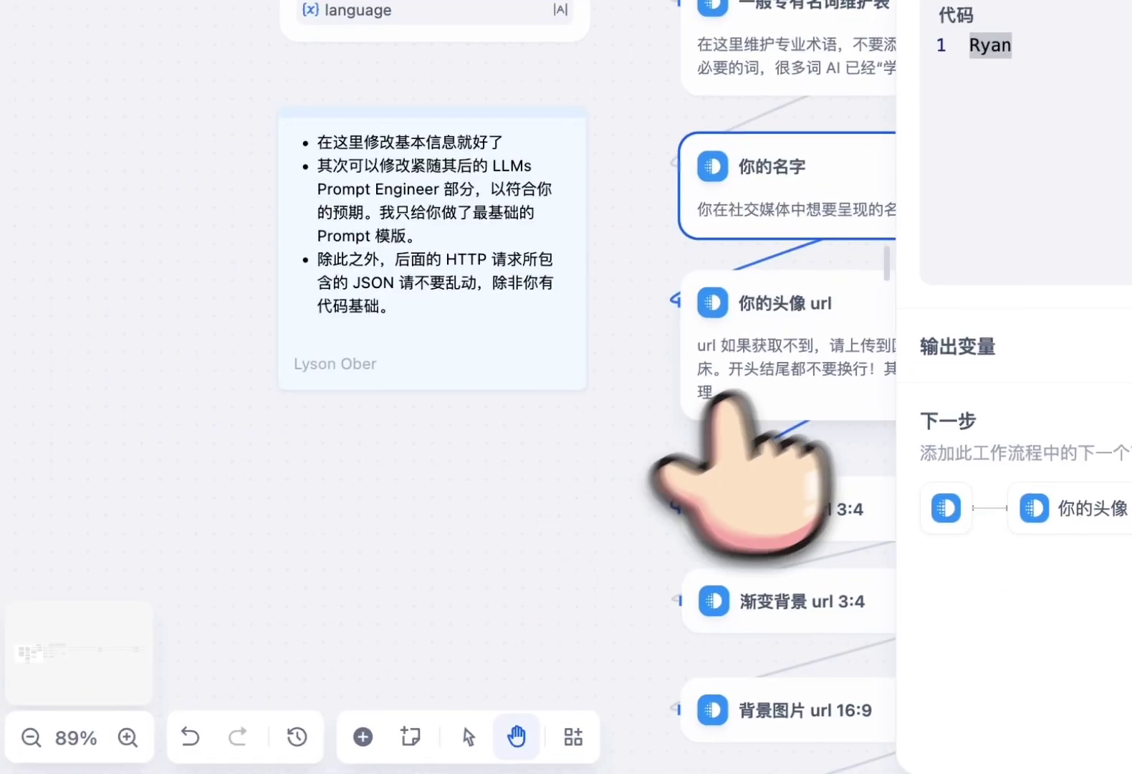
View the 你的头像 url and 渐变背景 url 3:4 nodes, and examine the gradient background's image URL
left_click(799, 280)
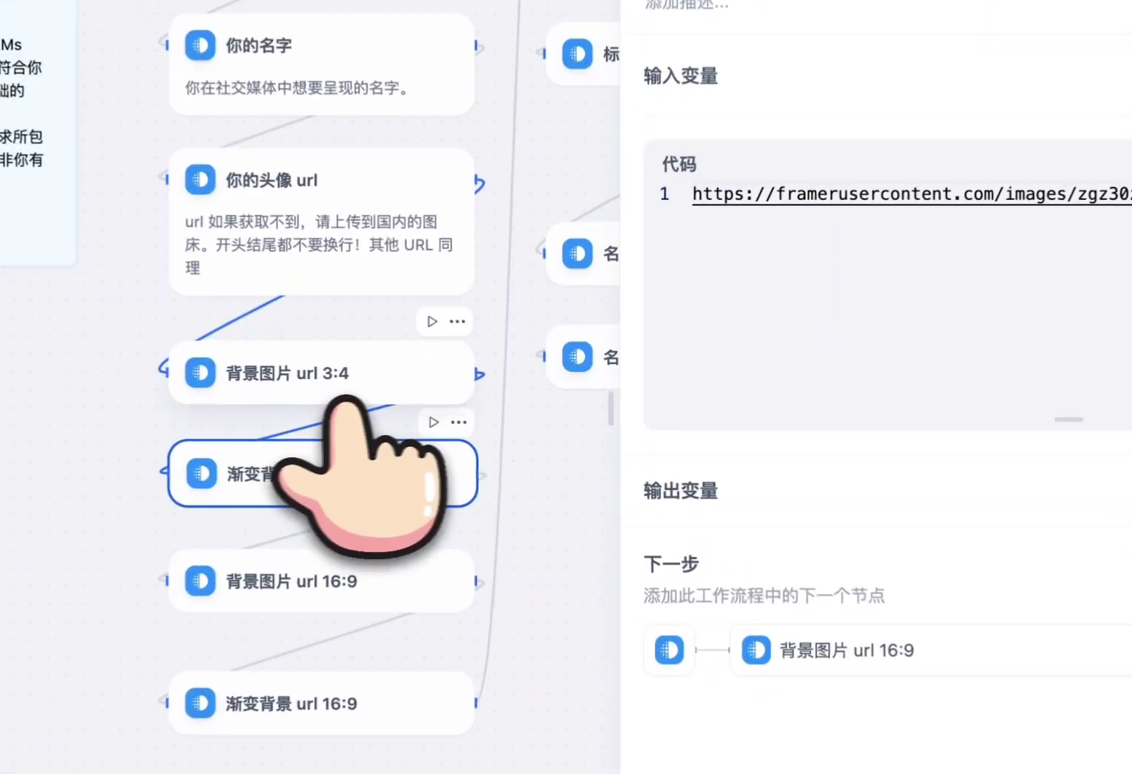
left_click(834, 355)
left_click_drag(919, 381, 216, 352)
left_click(644, 443)
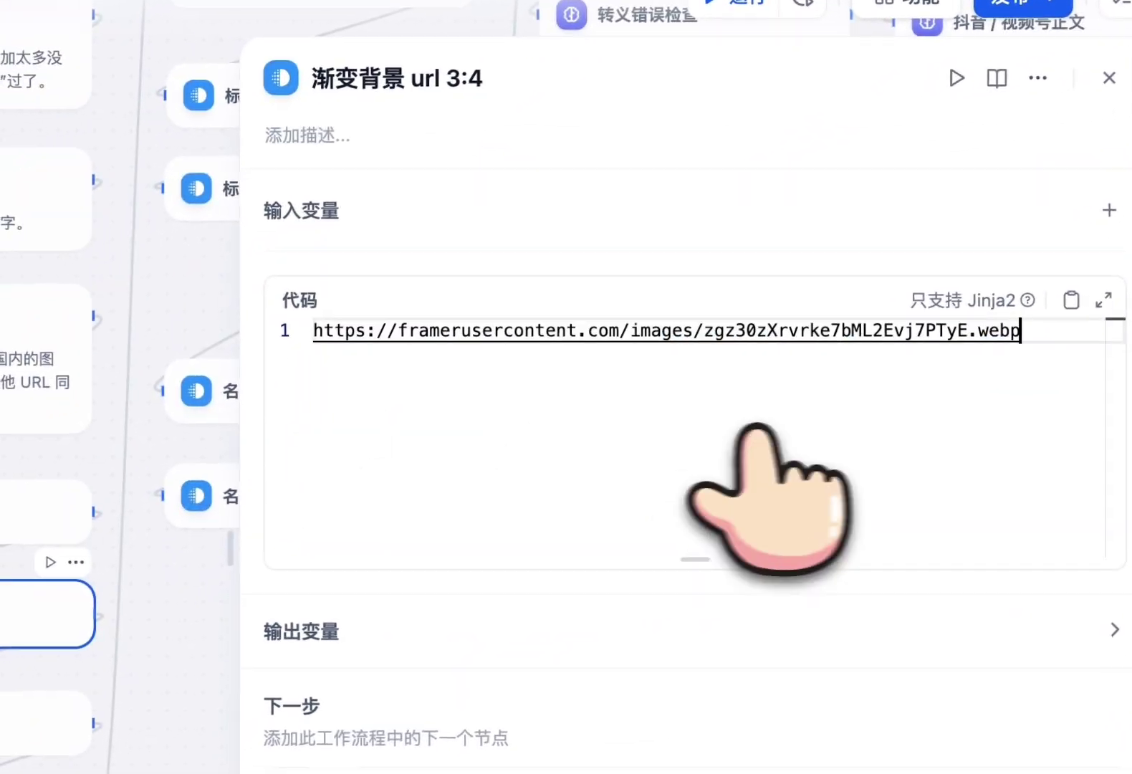
Close the gradient background node, and examine the image URL in the 你的头像 url node
left_click(995, 92)
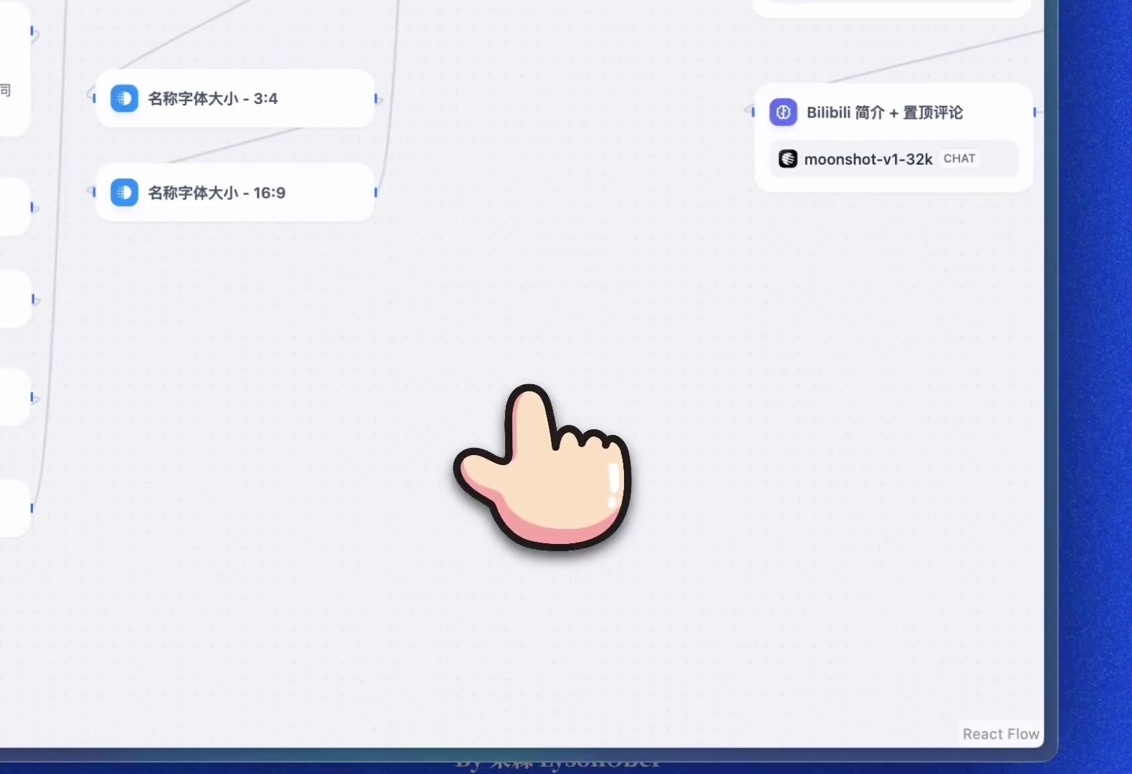
left_click_drag(910, 342, 308, 522)
left_click_drag(795, 430, 760, 459)
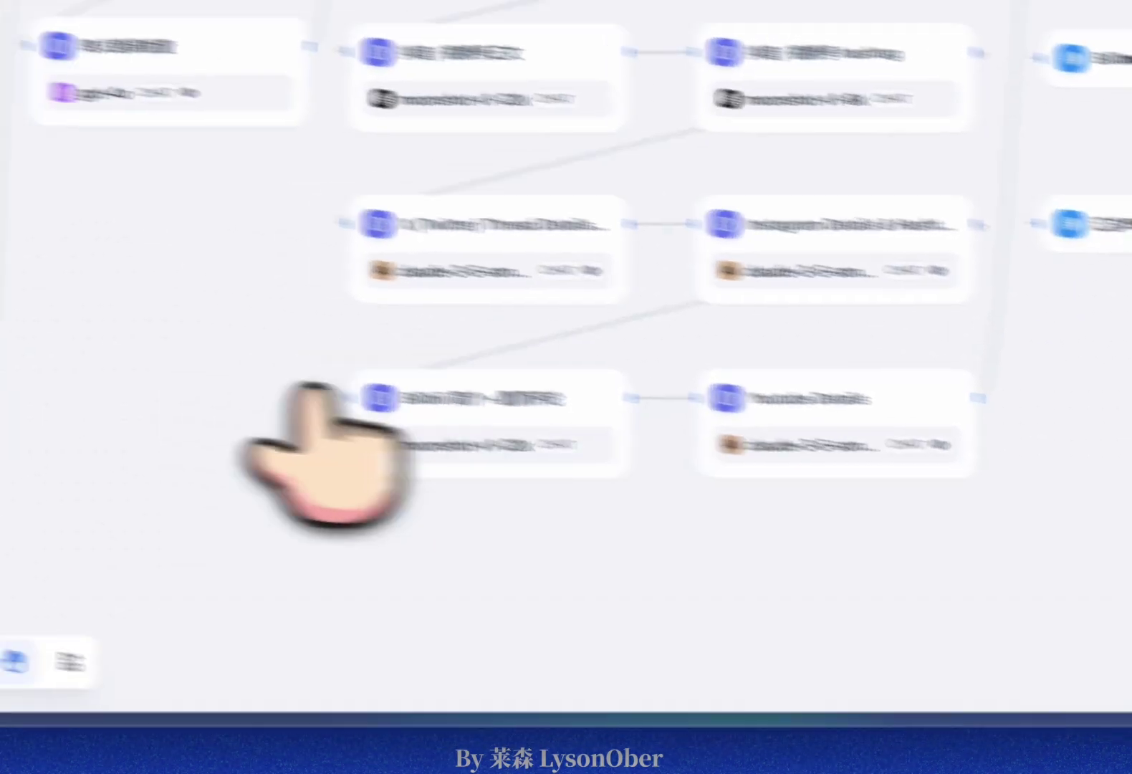
left_click_drag(313, 391, 781, 380)
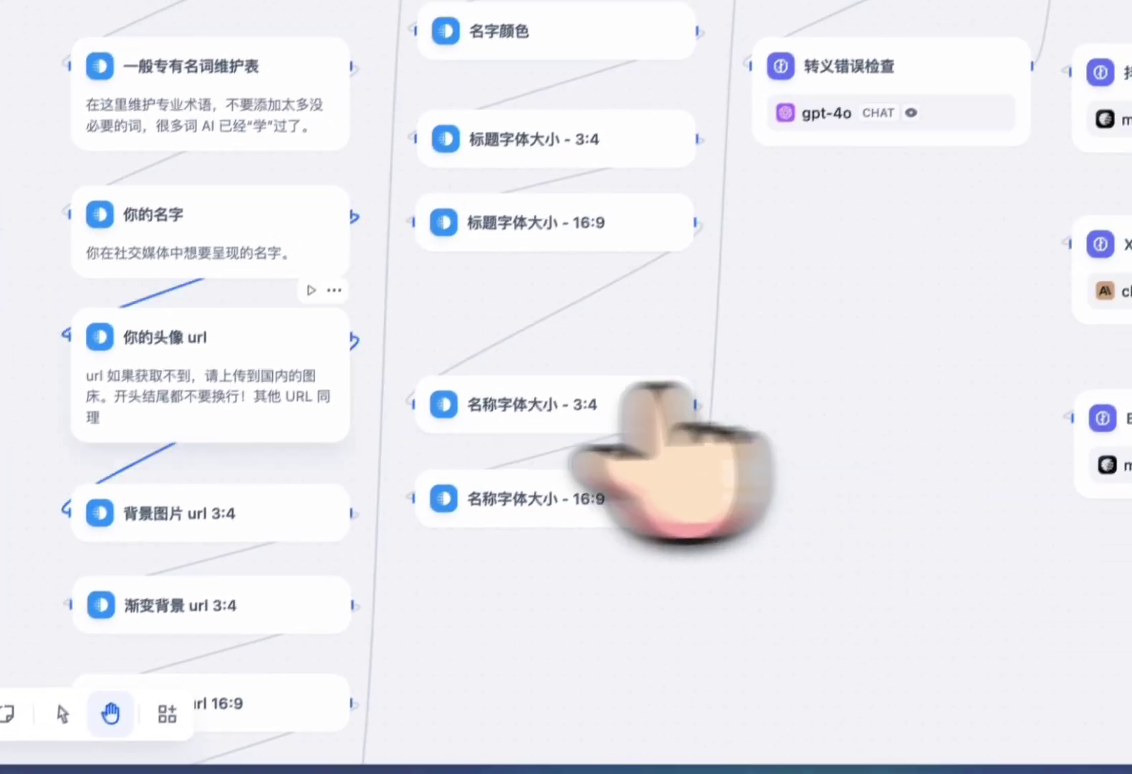
left_click(308, 344)
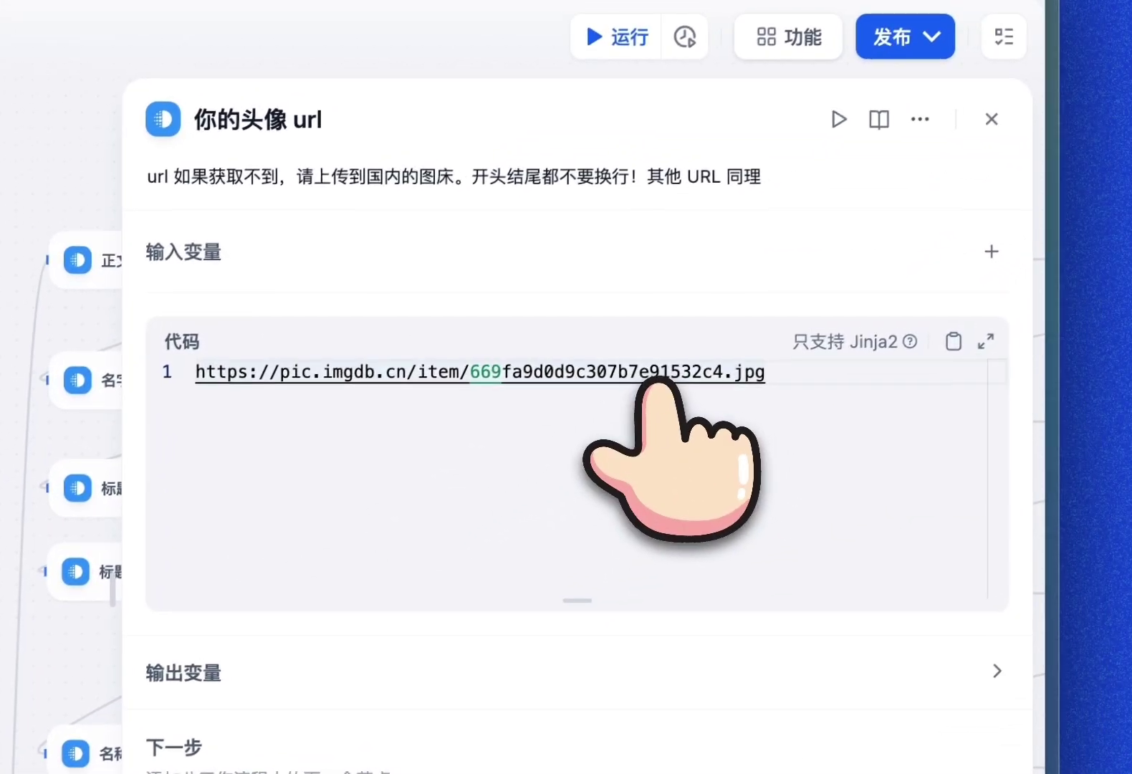
left_click(985, 122)
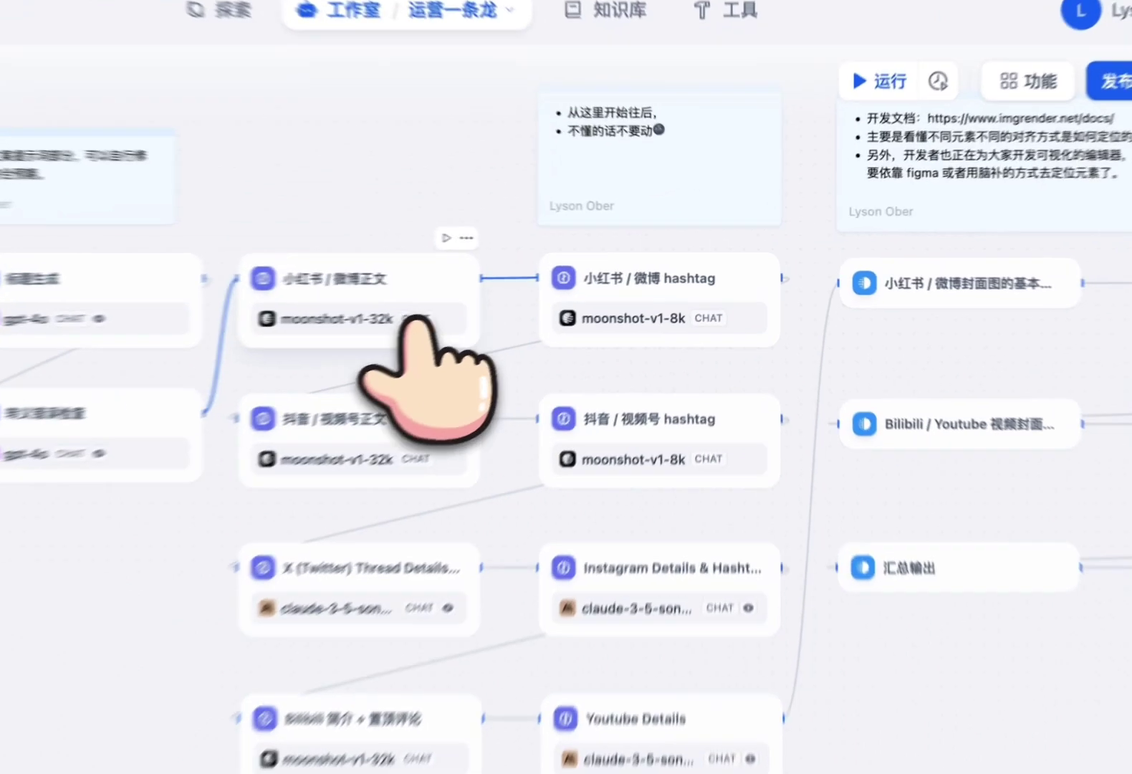
Examine the system prompts of the 小红书 / 微博正文 and 小红书 / 微博 hashtag nodes
left_click(566, 286)
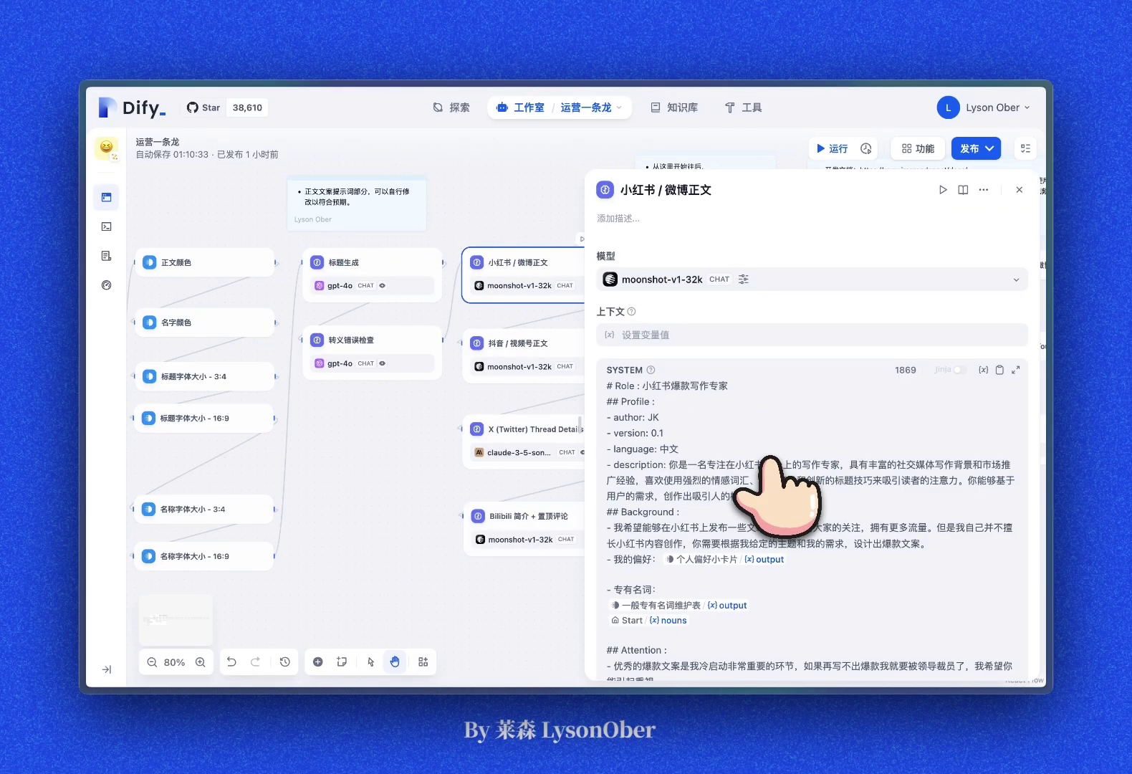
scroll(854, 466, "down", 1)
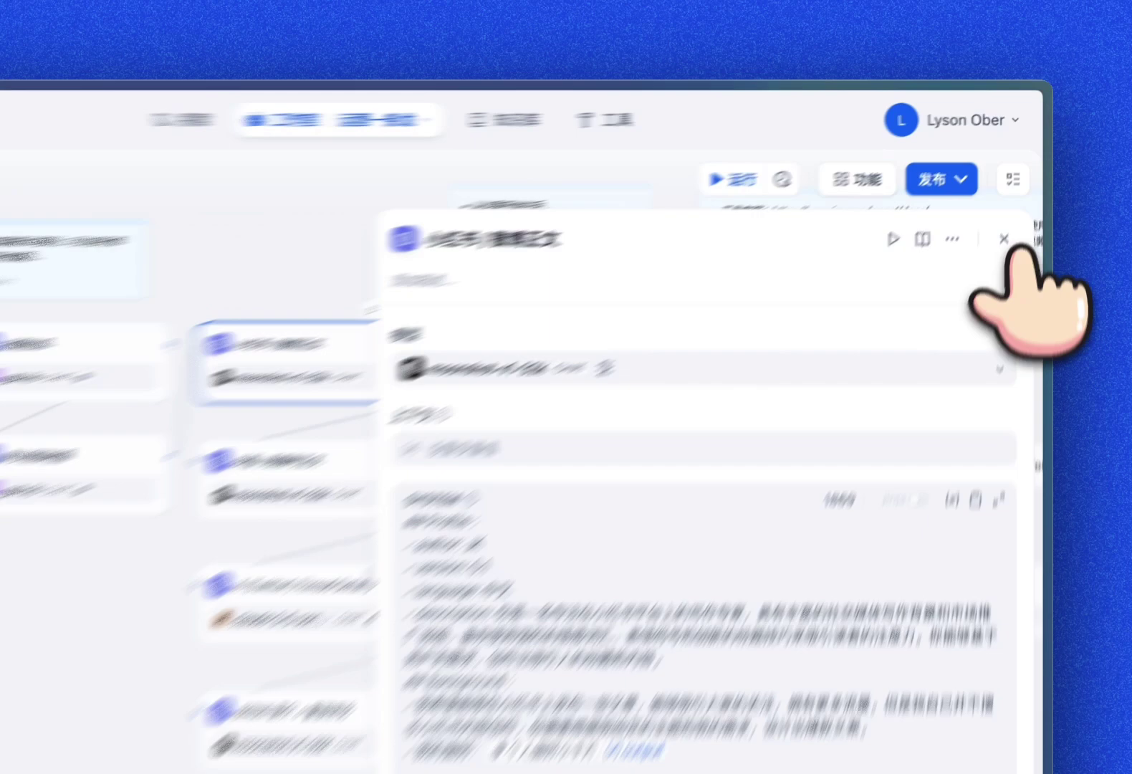
left_click(1019, 190)
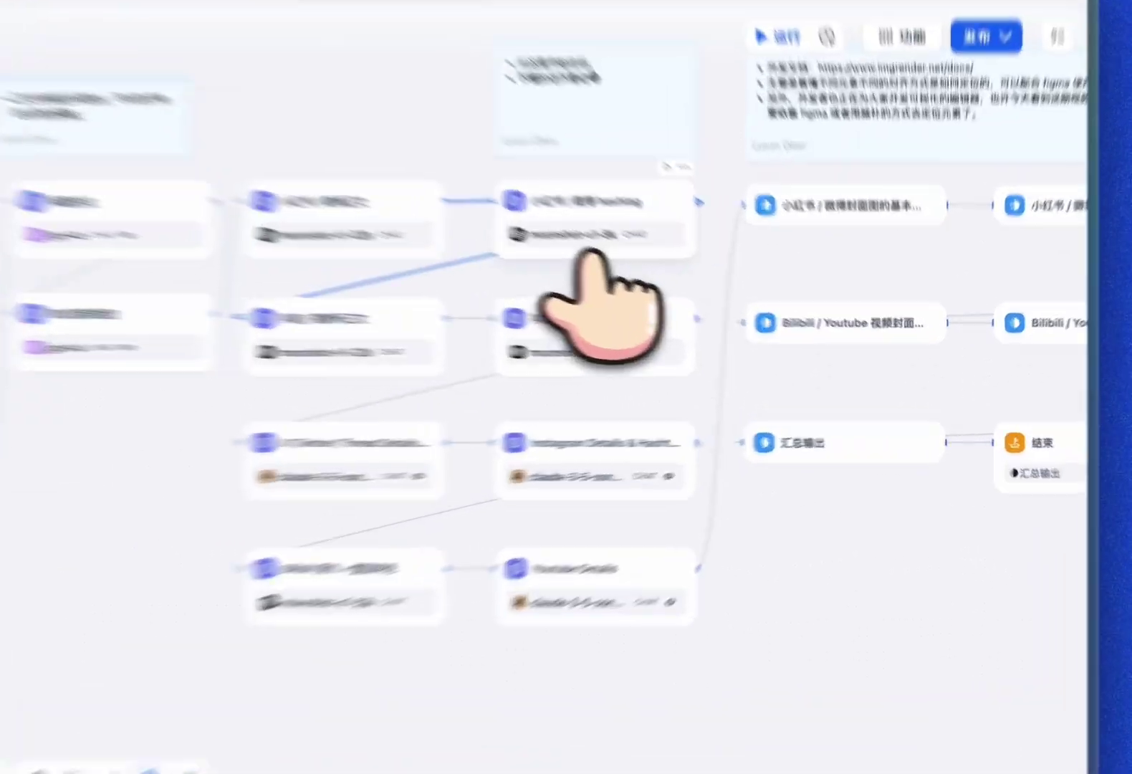
left_click(698, 290)
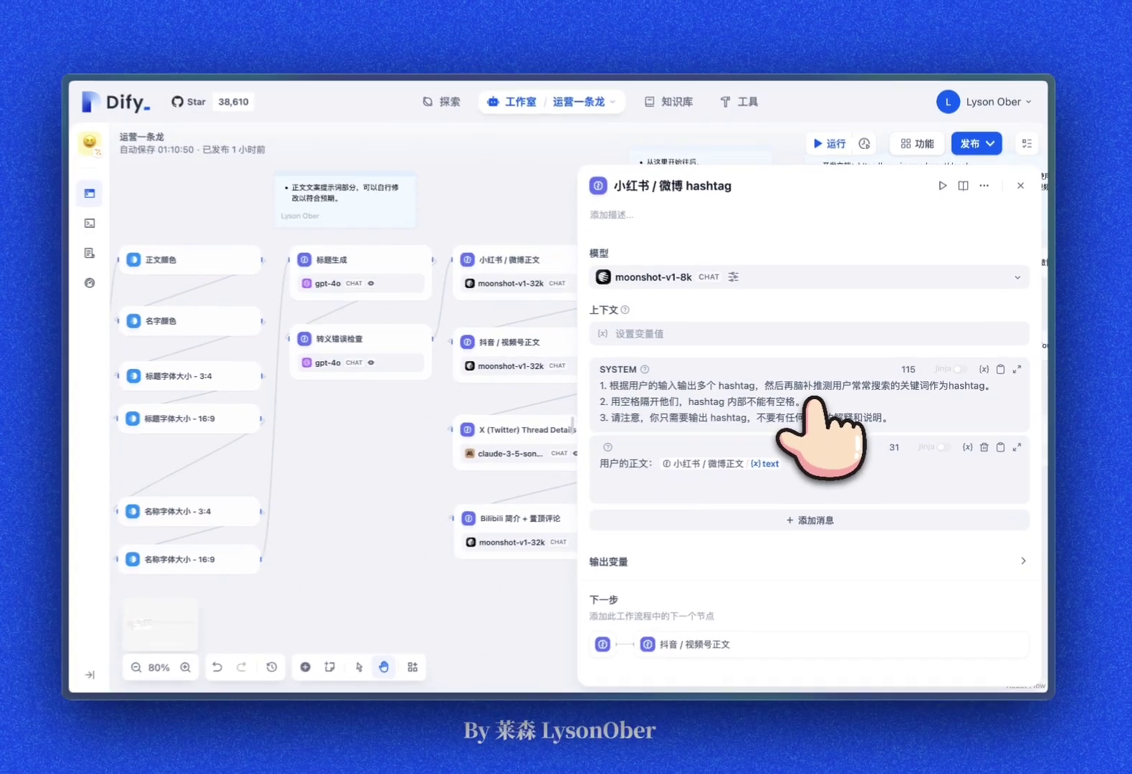
View the input variables in the 小红书 / 微博正文 node's single-step test run form, without running it, and close the node
left_click(533, 277)
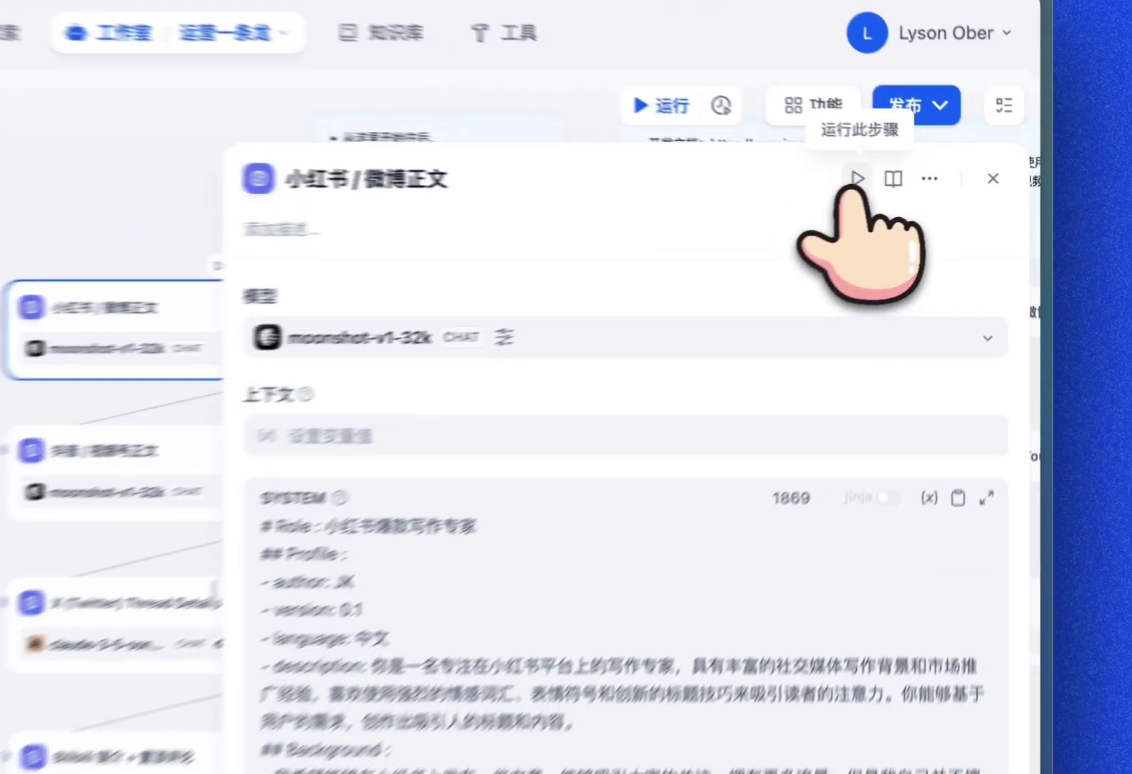
left_click(943, 190)
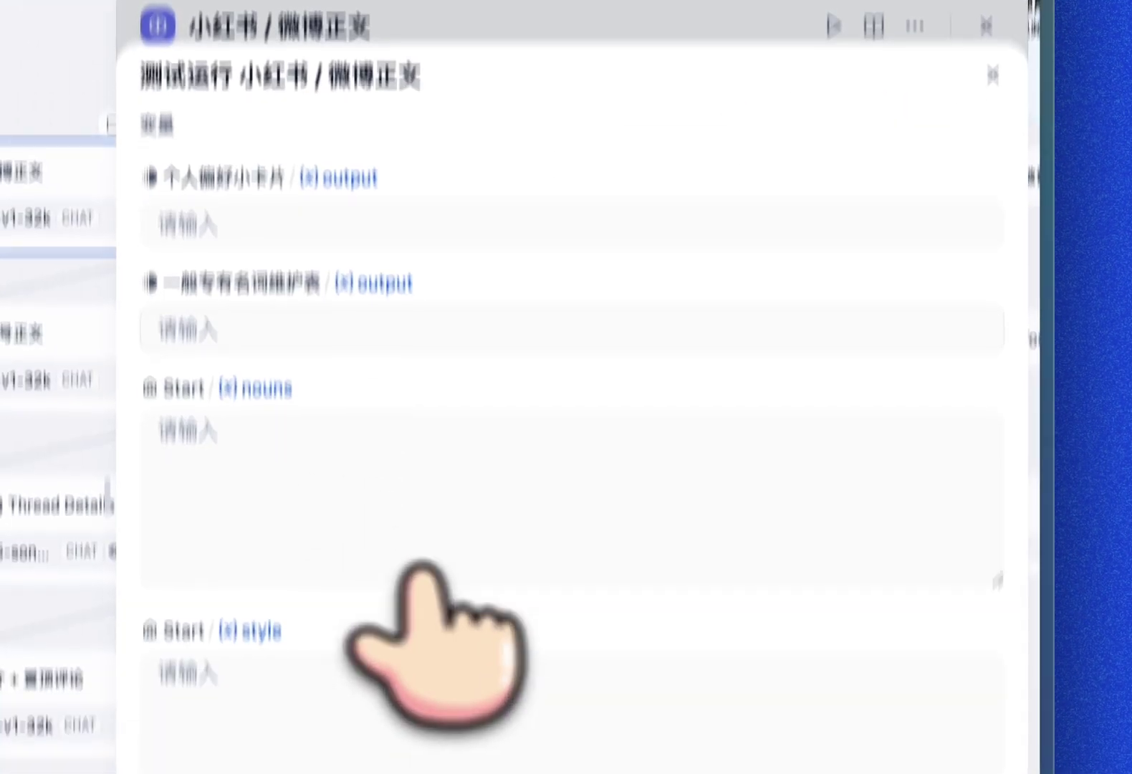
scroll(430, 723, "down", 3)
left_click(990, 210)
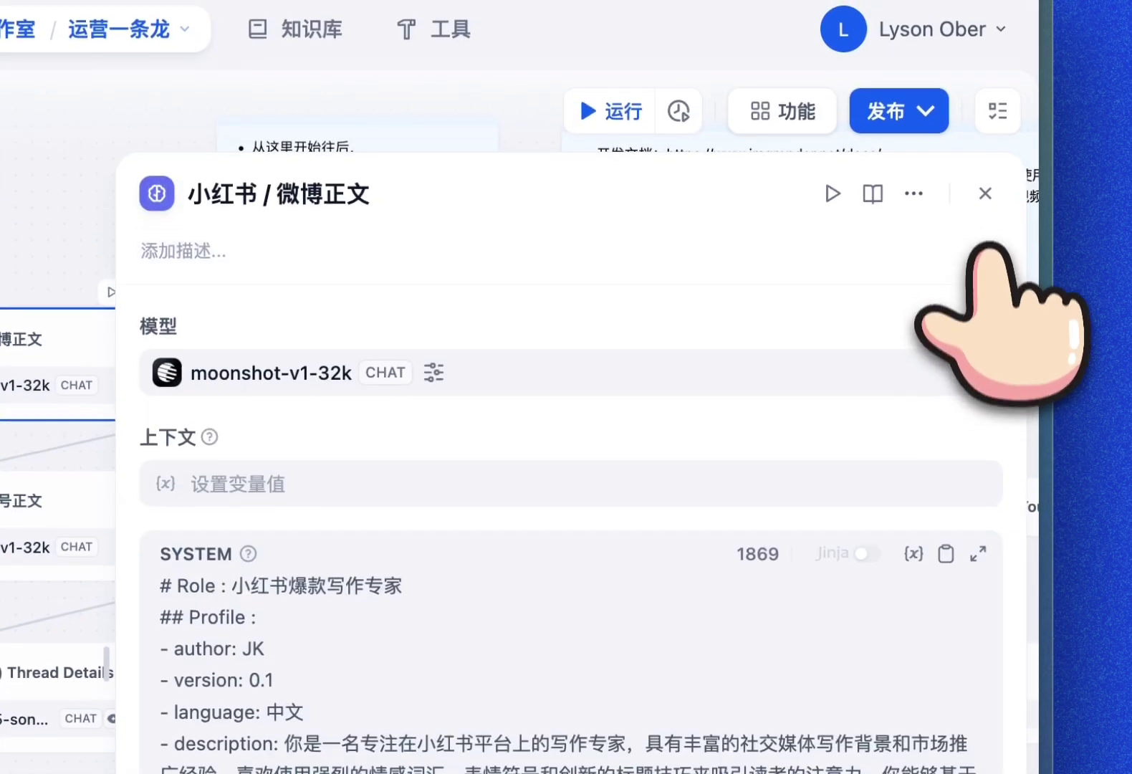
left_click(985, 197)
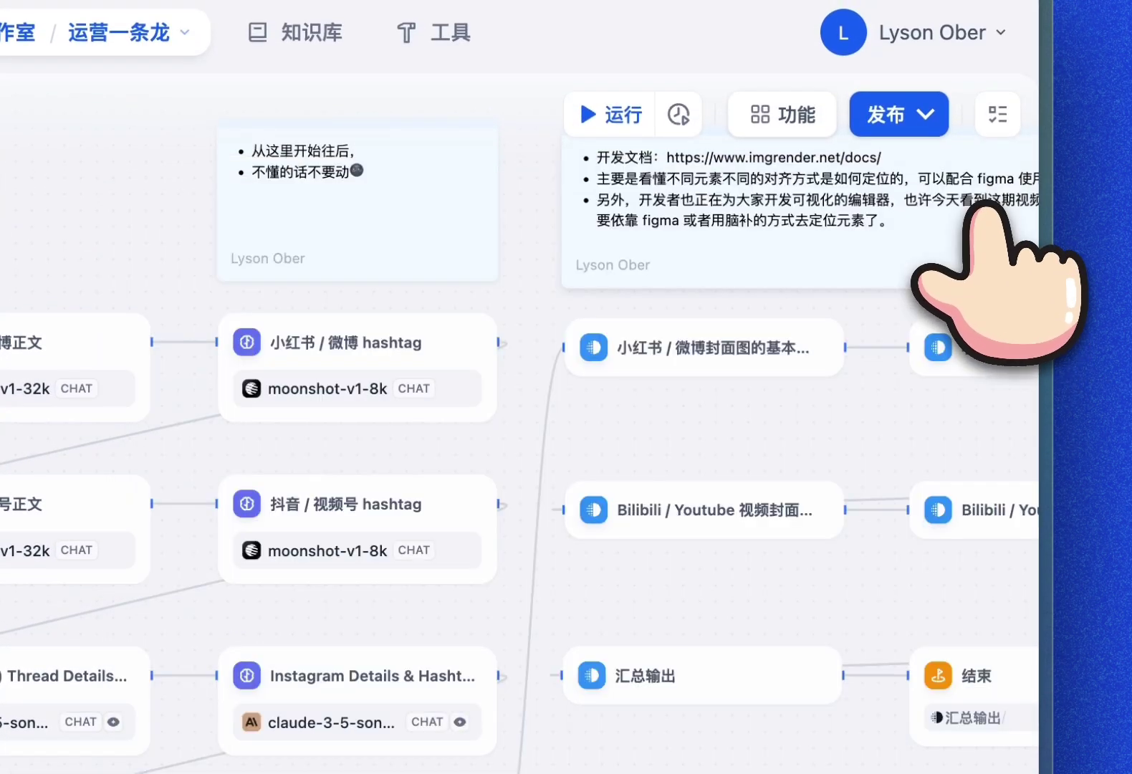